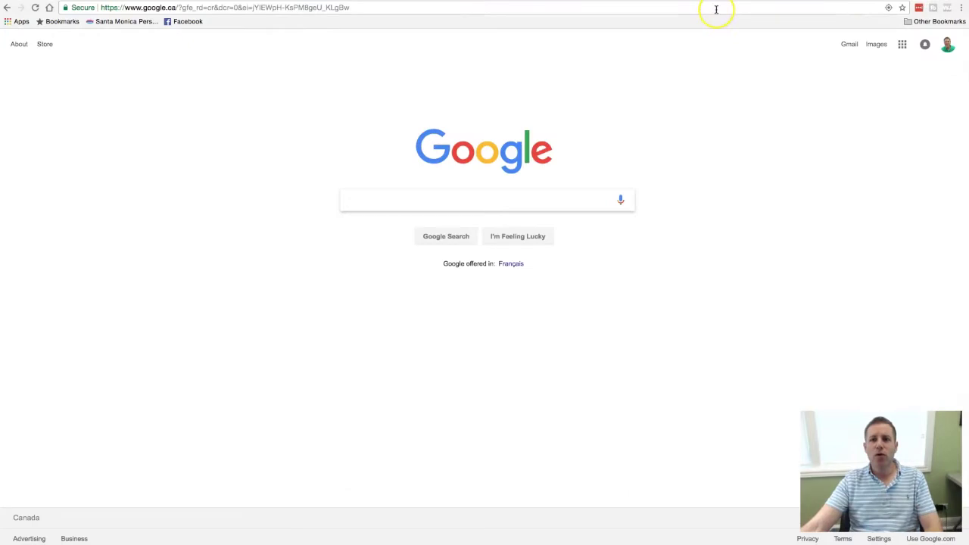
Leave the SOP introduction spreadsheet and bring up the Google homepage in the browser
{"action": "left_click", "coordinate": [715, 9]}
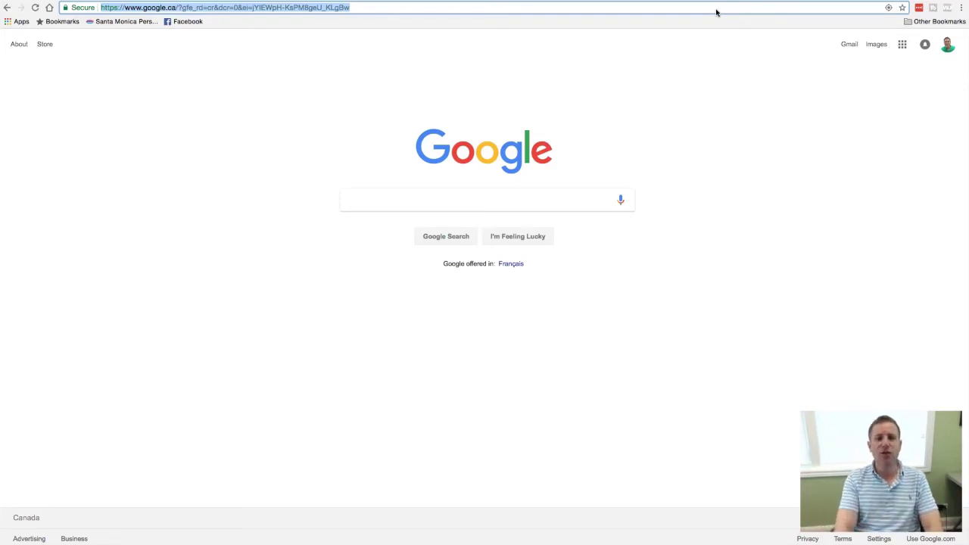
Load business.facebook.com and start StepShot click capturing, dismissing the accessibility notice
{"action": "type", "text": "business"}
{"action": "key", "text": "Return"}
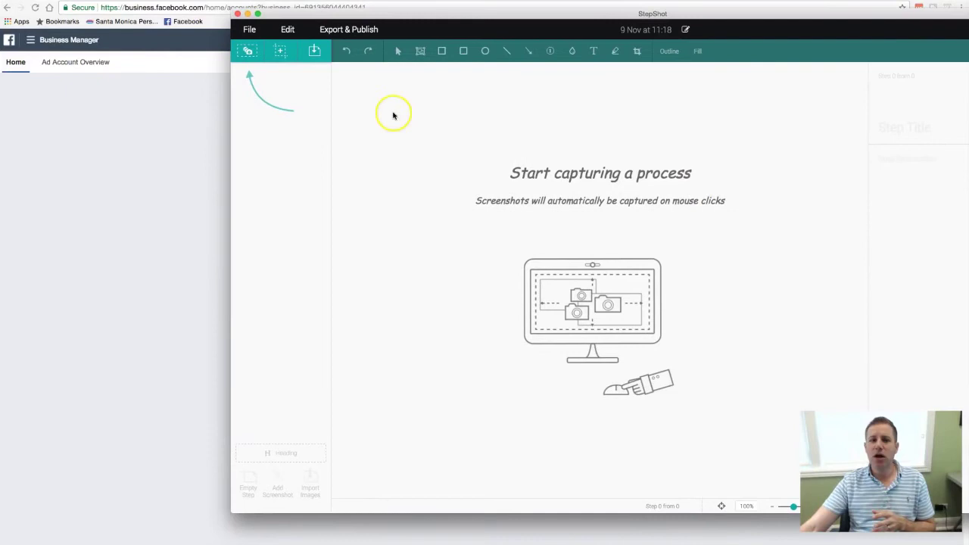
{"action": "left_click", "coordinate": [246, 50]}
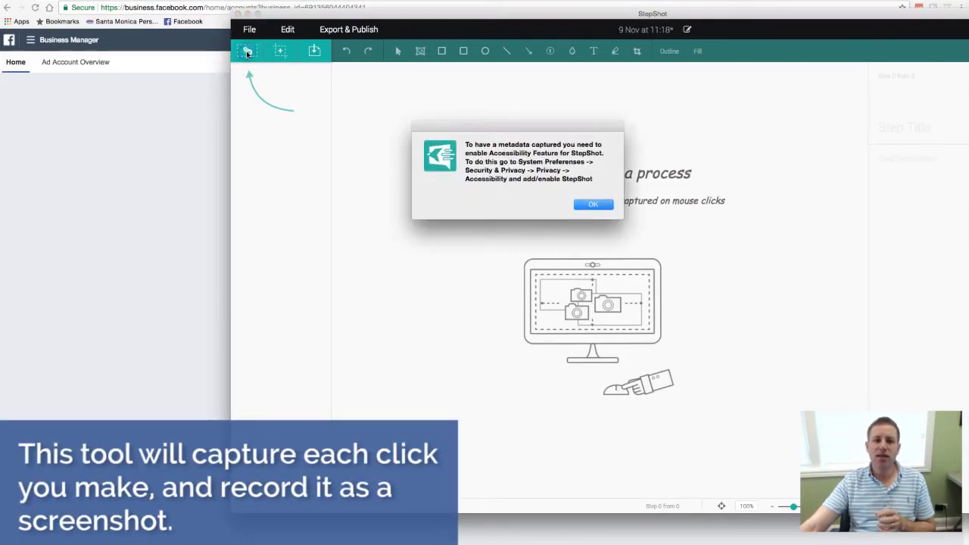
{"action": "left_click", "coordinate": [580, 209]}
{"action": "left_click", "coordinate": [164, 170]}
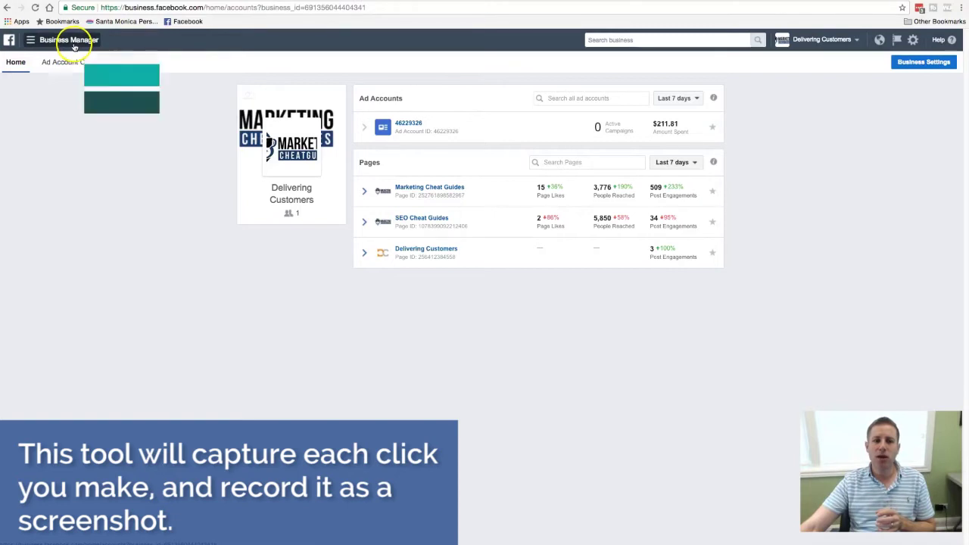
Navigate through the Business Manager menu and All Tools to the Pixels page
{"action": "left_click", "coordinate": [30, 42]}
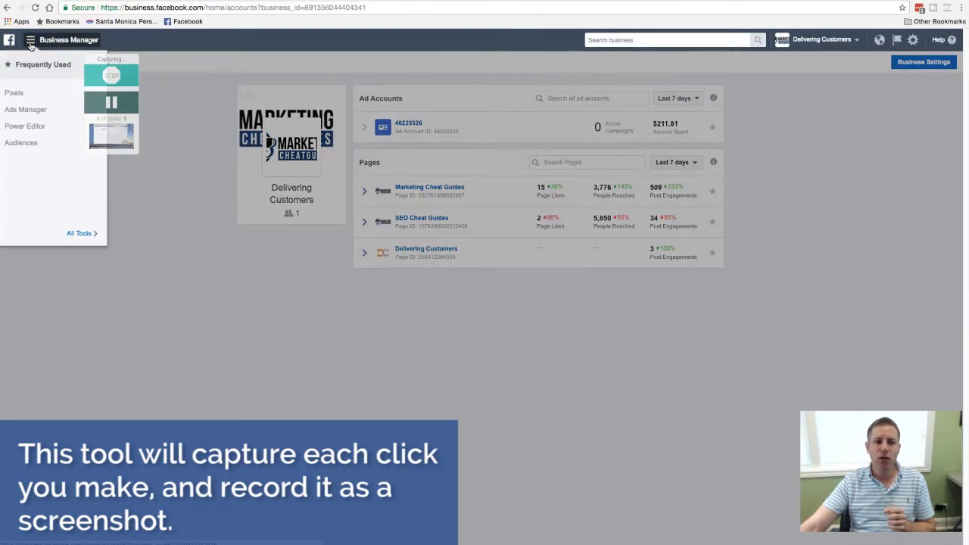
{"action": "left_click", "coordinate": [81, 233]}
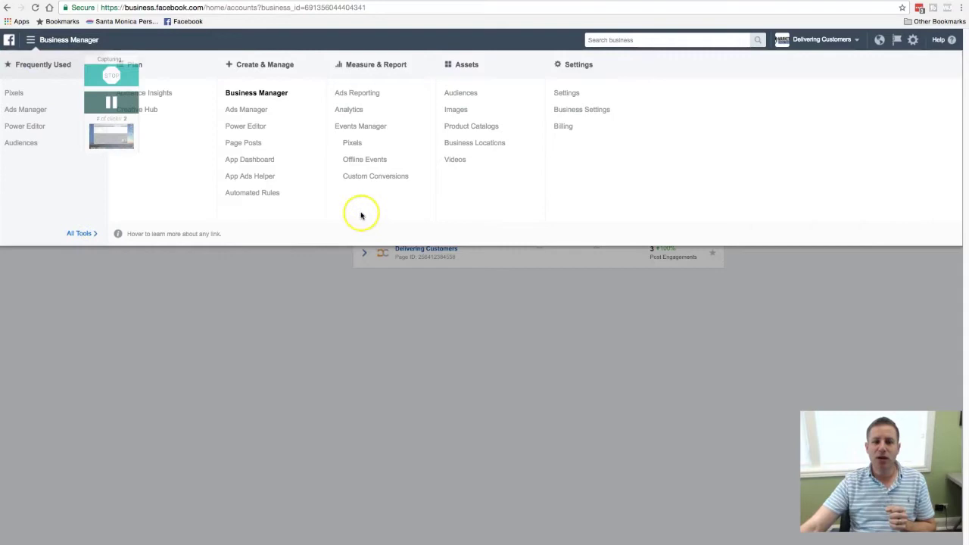
{"action": "left_click", "coordinate": [352, 143]}
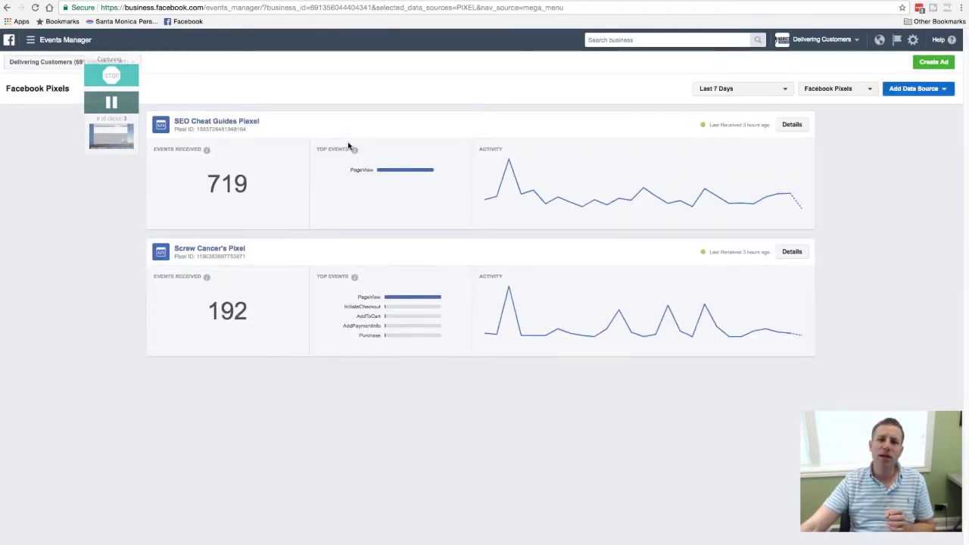
Copy the SEO Cheat Guides Pixel base code via manual setup, then stop capturing
{"action": "left_click", "coordinate": [217, 121]}
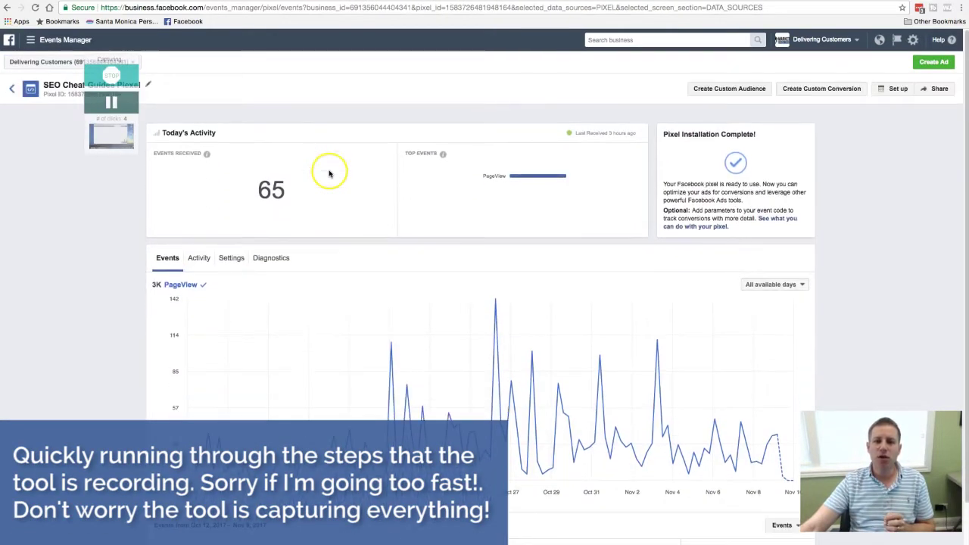
{"action": "left_click", "coordinate": [894, 91]}
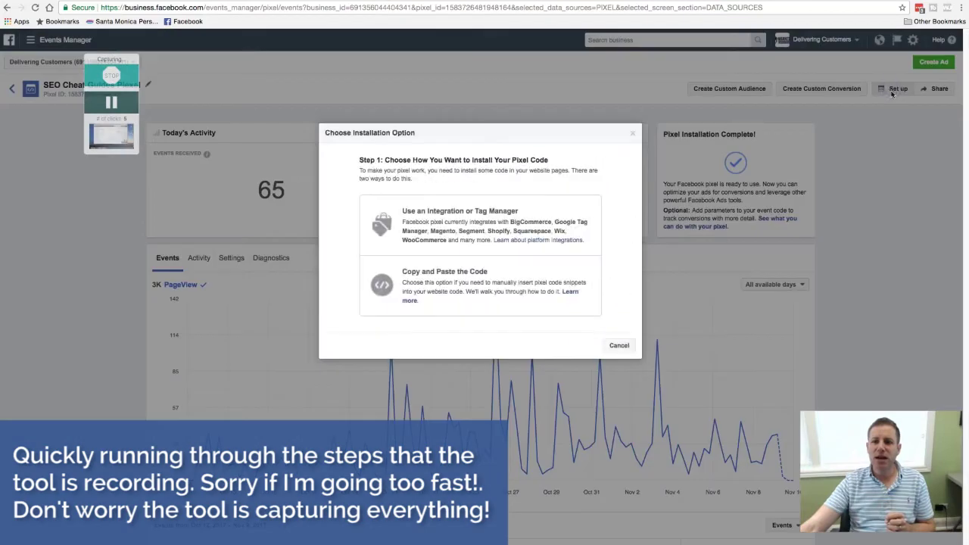
{"action": "left_click", "coordinate": [533, 280]}
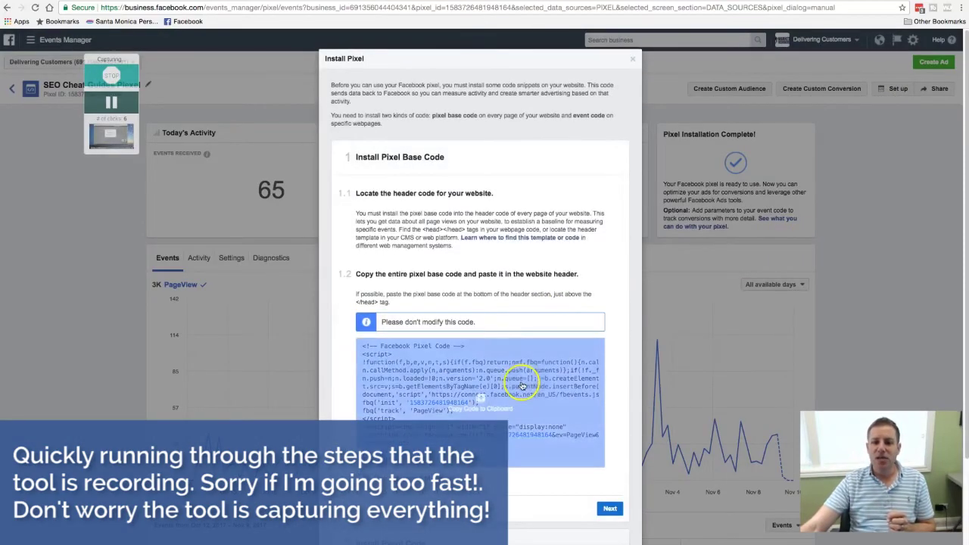
{"action": "left_click", "coordinate": [515, 387]}
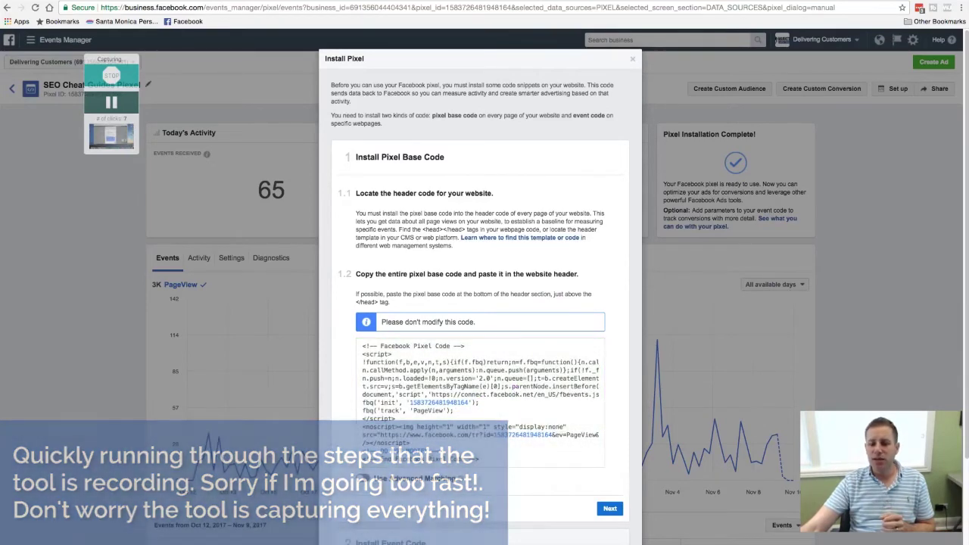
{"action": "key", "text": "super+Tab"}
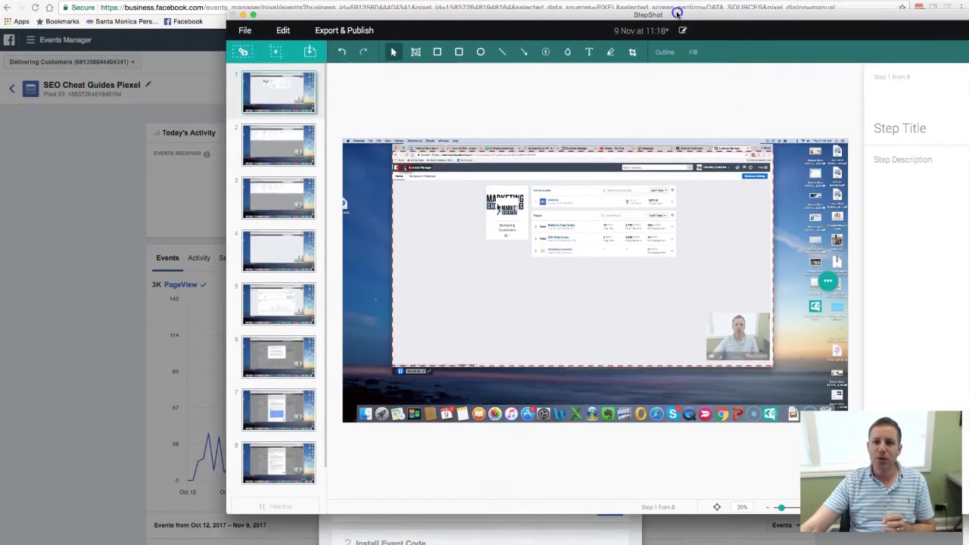
Maximize the StepShot editor and crop step 1's screenshot to the Business Manager browser window
{"action": "double_click", "coordinate": [685, 28]}
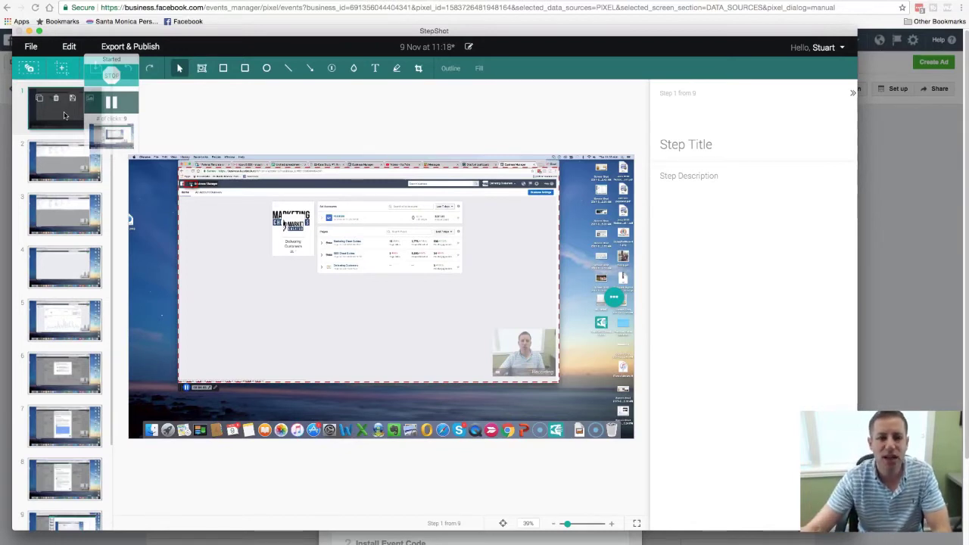
{"action": "left_click", "coordinate": [64, 115]}
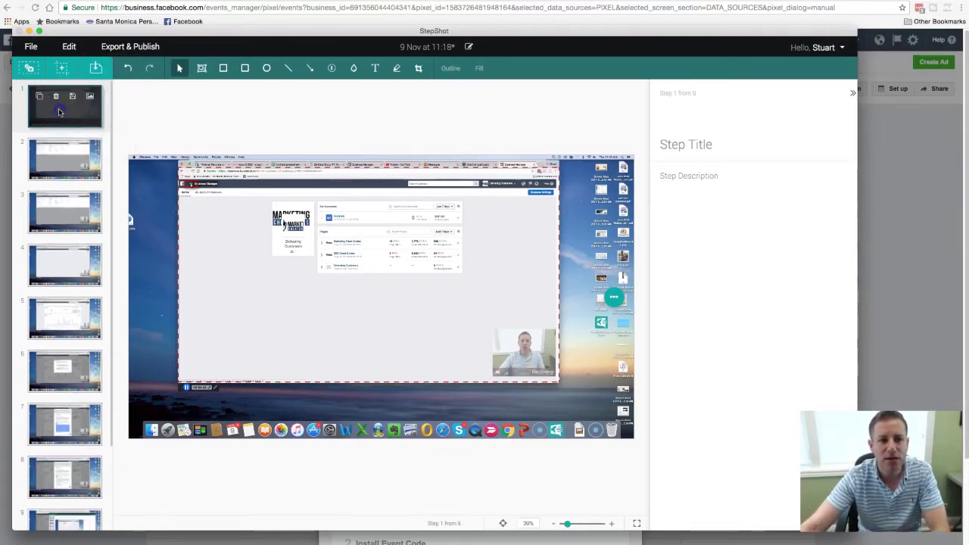
{"action": "left_click", "coordinate": [185, 160]}
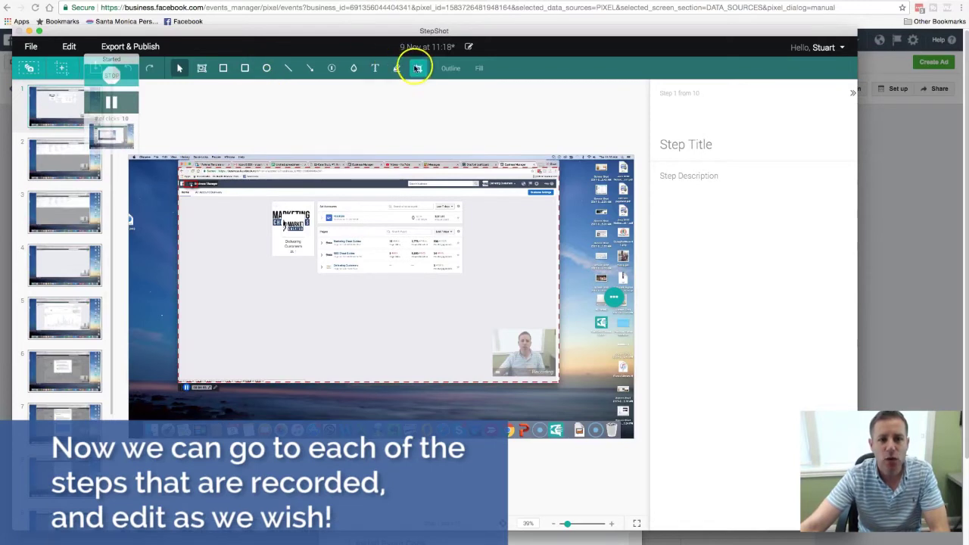
{"action": "left_click", "coordinate": [418, 68]}
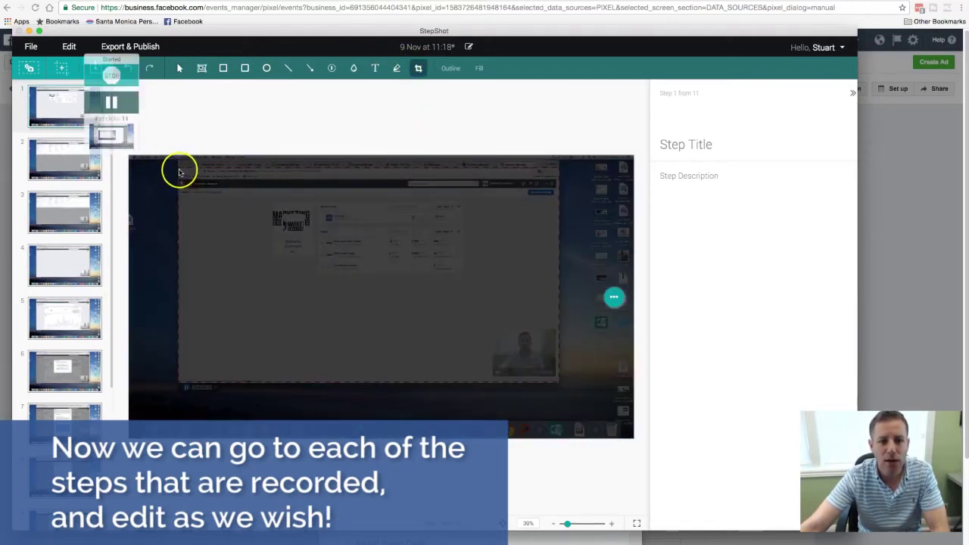
{"action": "left_click_drag", "start_coordinate": [180, 168], "coordinate": [559, 384]}
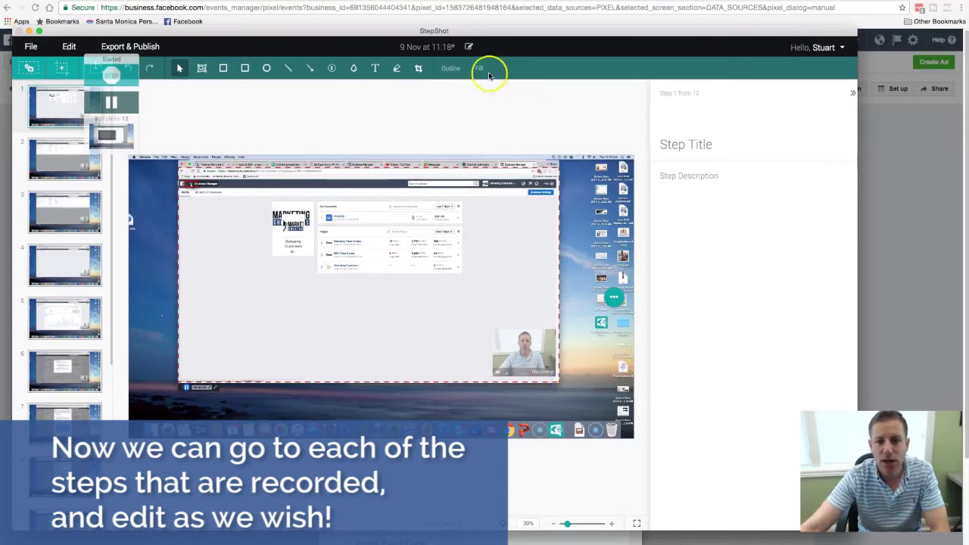
{"action": "left_click", "coordinate": [418, 68]}
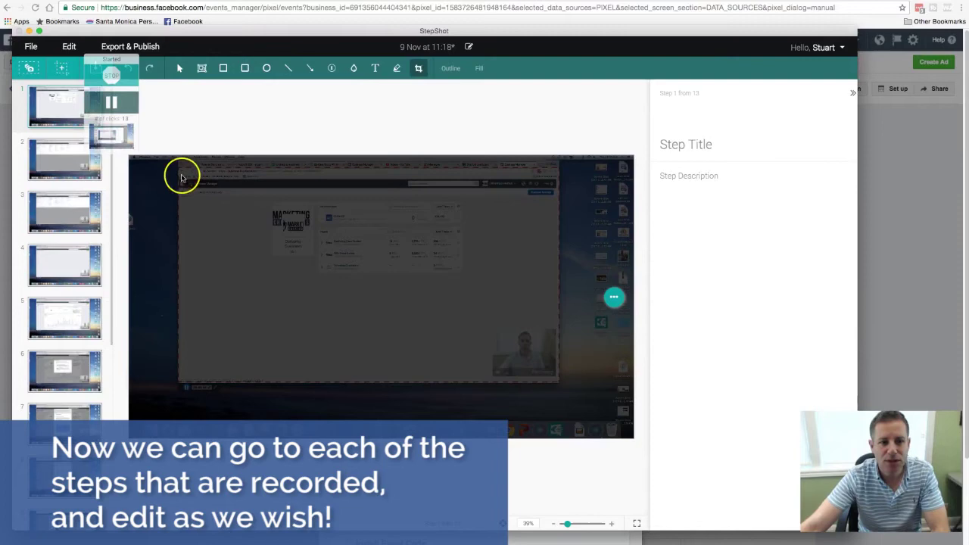
{"action": "left_click_drag", "start_coordinate": [179, 171], "coordinate": [558, 382]}
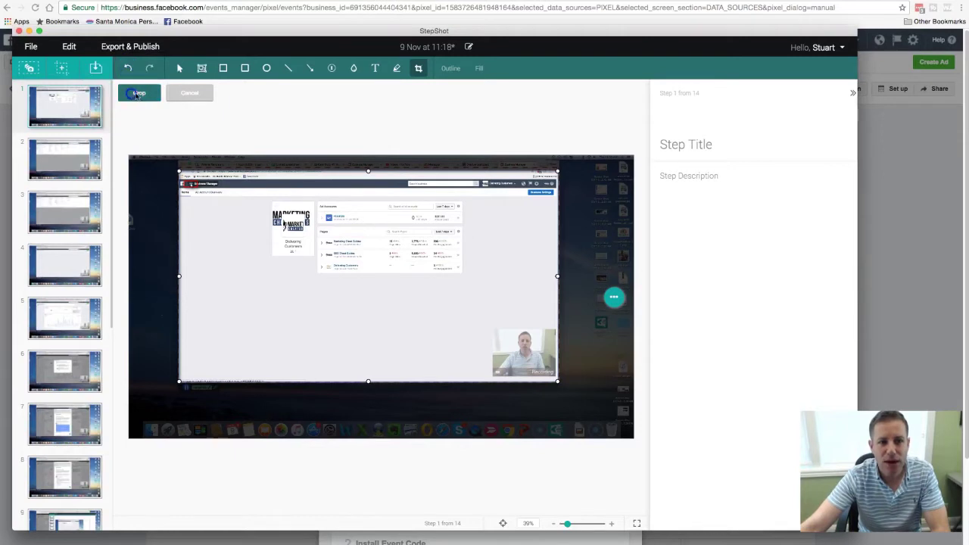
{"action": "left_click", "coordinate": [139, 92]}
{"action": "left_click", "coordinate": [76, 158]}
{"action": "left_click", "coordinate": [72, 118]}
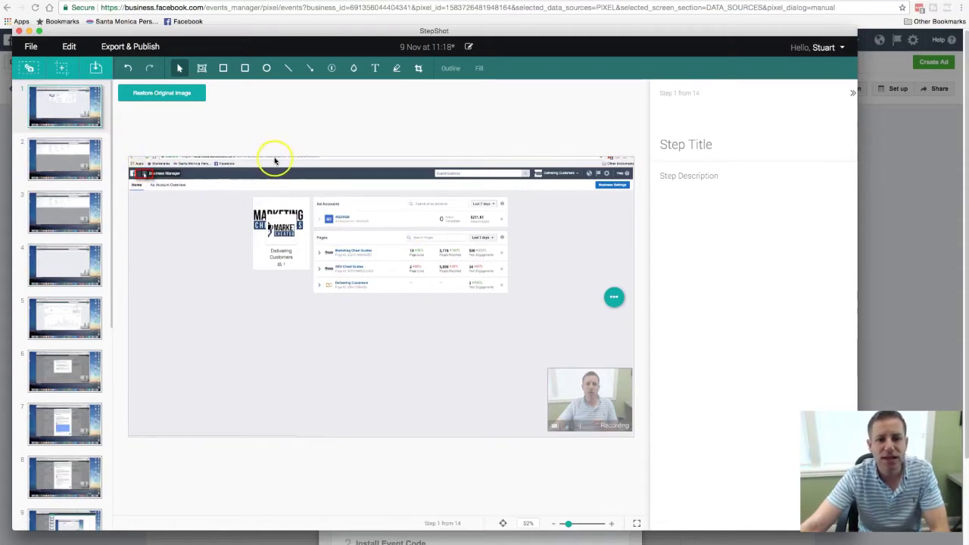
Title step 1 "Step 1 - click the icon at the top left"
{"action": "left_click", "coordinate": [710, 149]}
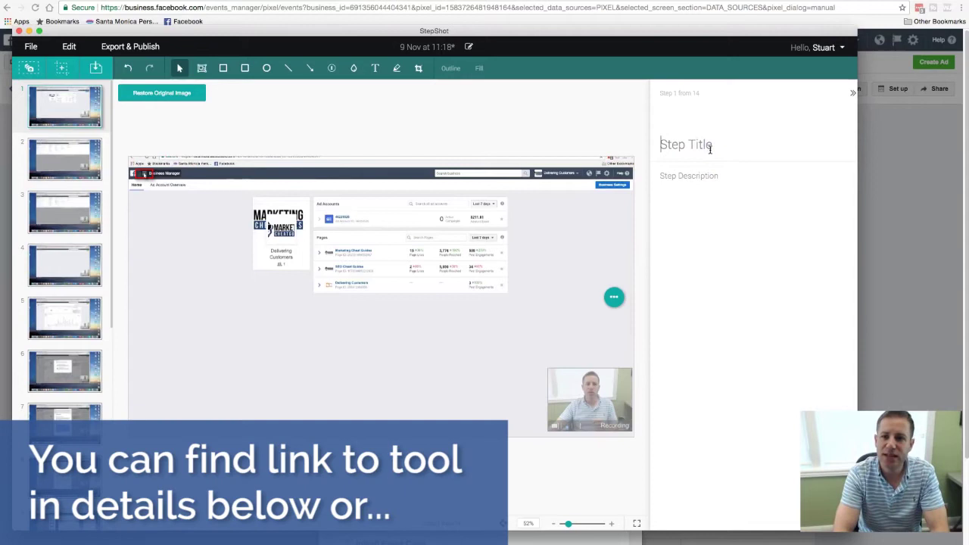
{"action": "type", "text": "Dyr"}
{"action": "key", "text": "BackSpace"}
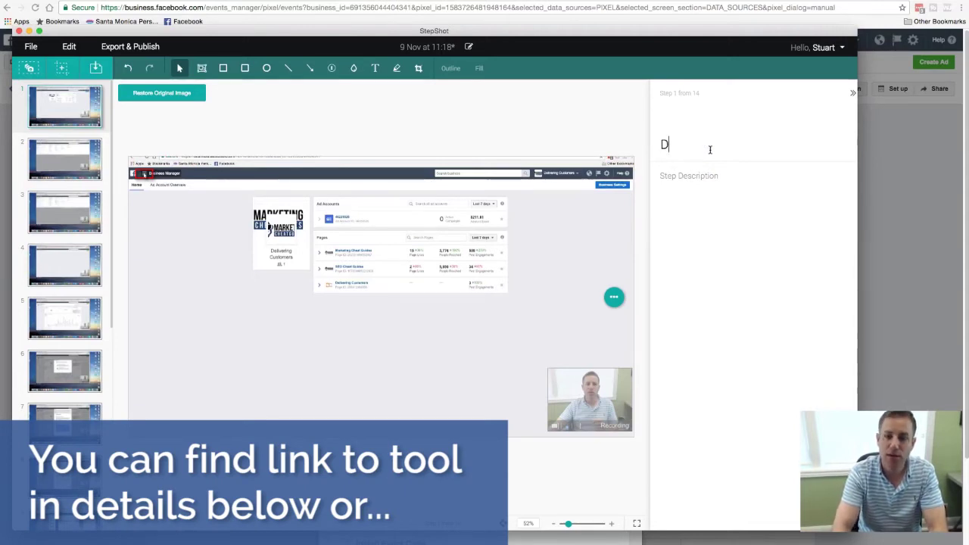
{"action": "key", "text": "BackSpace"}
{"action": "type", "text": "step"}
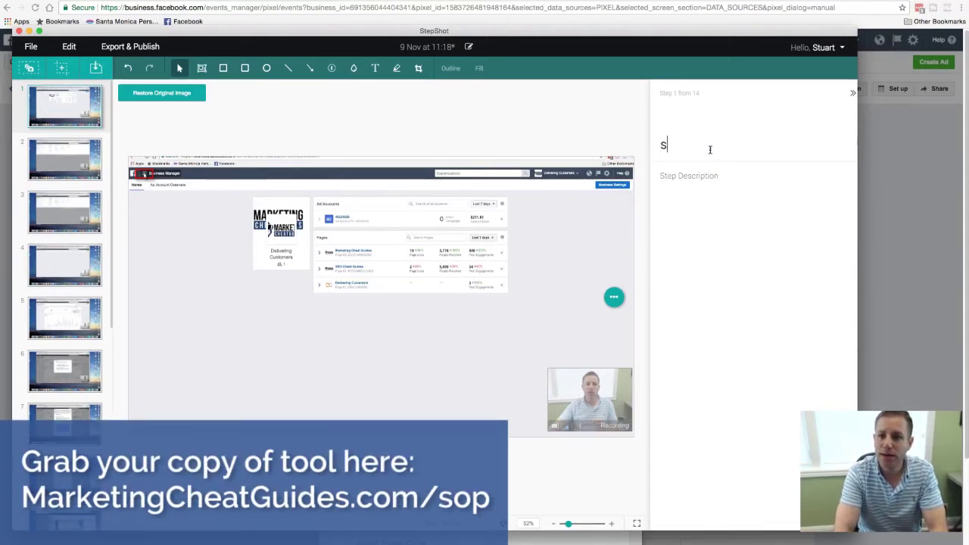
{"action": "type", "text": "tep 1 - click the"}
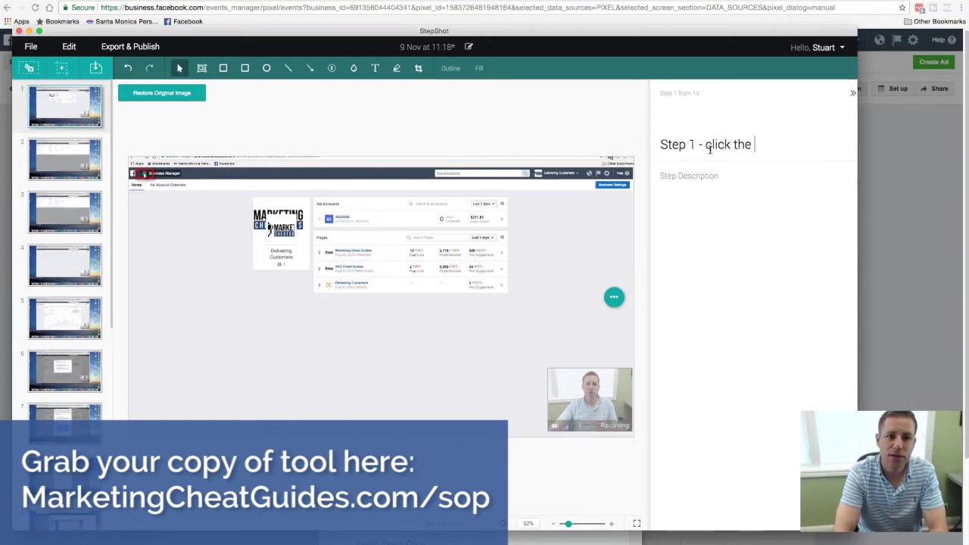
{"action": "type", "text": " icon at t"}
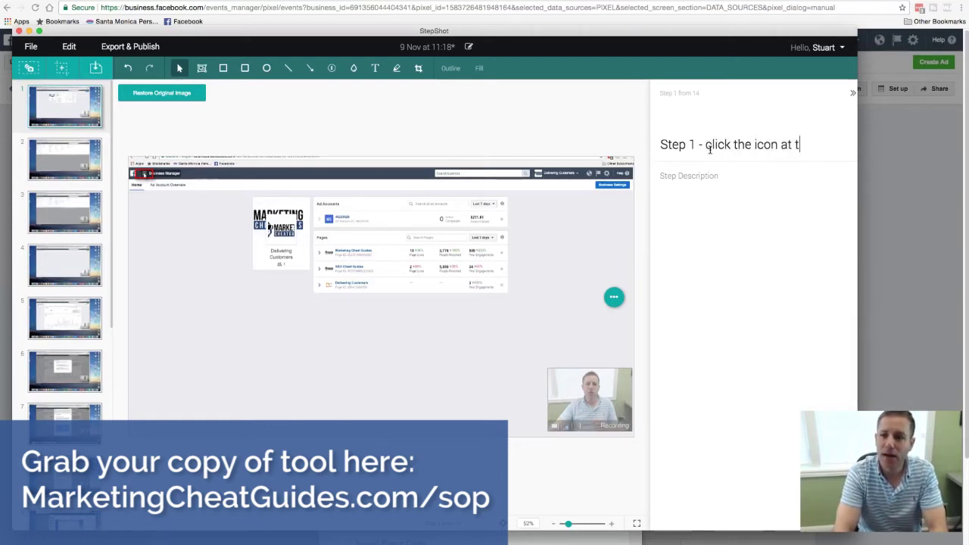
{"action": "type", "text": "he top left."}
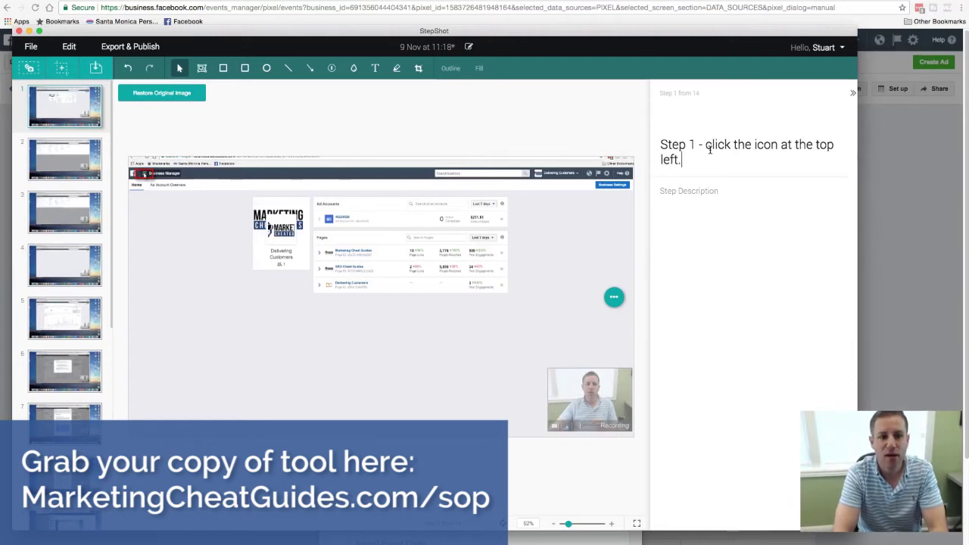
Point a red arrow at the top-left icon with a green 1 marker at its tail
{"action": "left_click", "coordinate": [305, 69]}
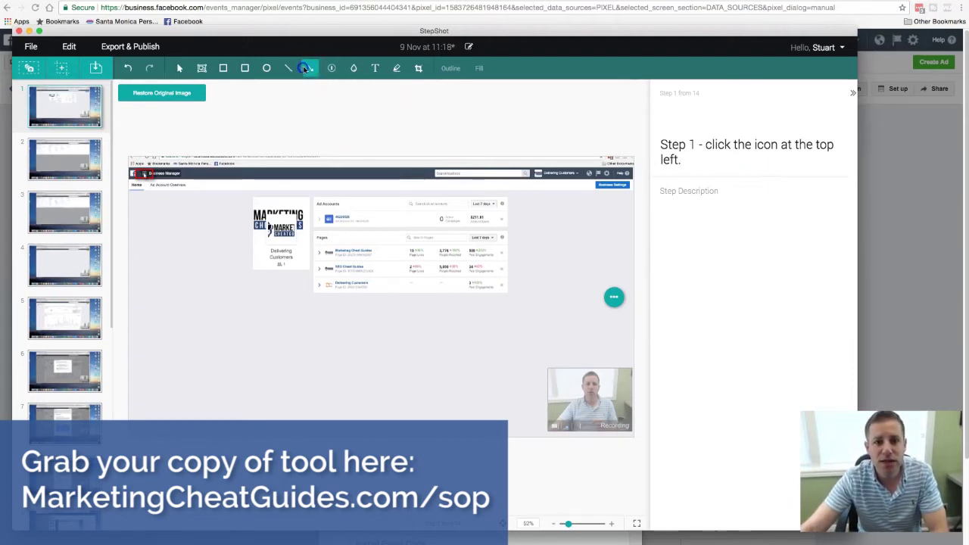
{"action": "left_click_drag", "start_coordinate": [199, 232], "coordinate": [201, 233]}
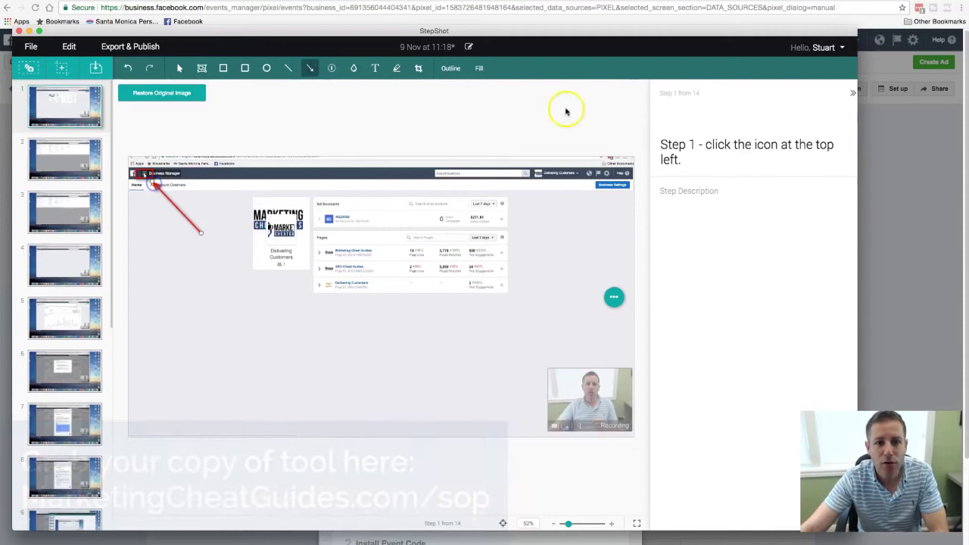
{"action": "left_click", "coordinate": [330, 68]}
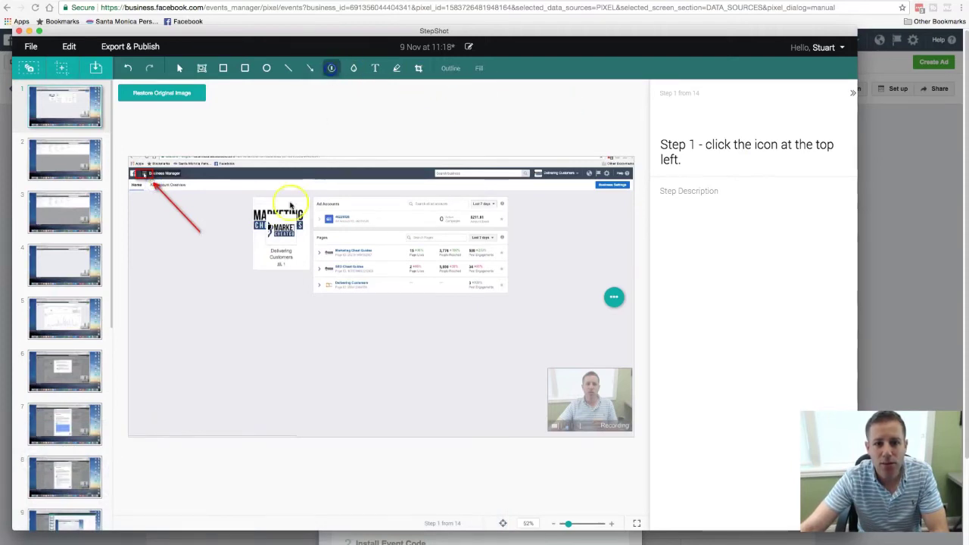
{"action": "left_click", "coordinate": [215, 234]}
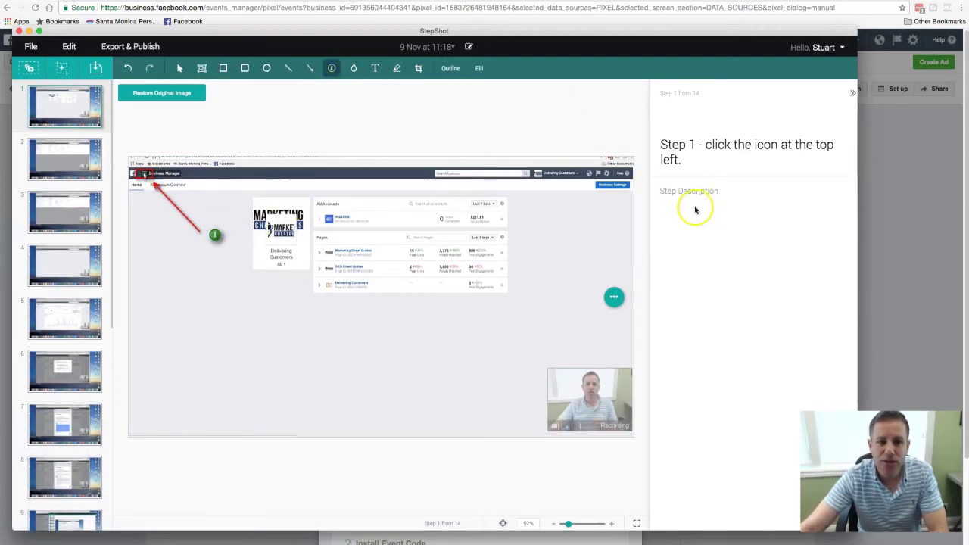
{"action": "left_click", "coordinate": [76, 171]}
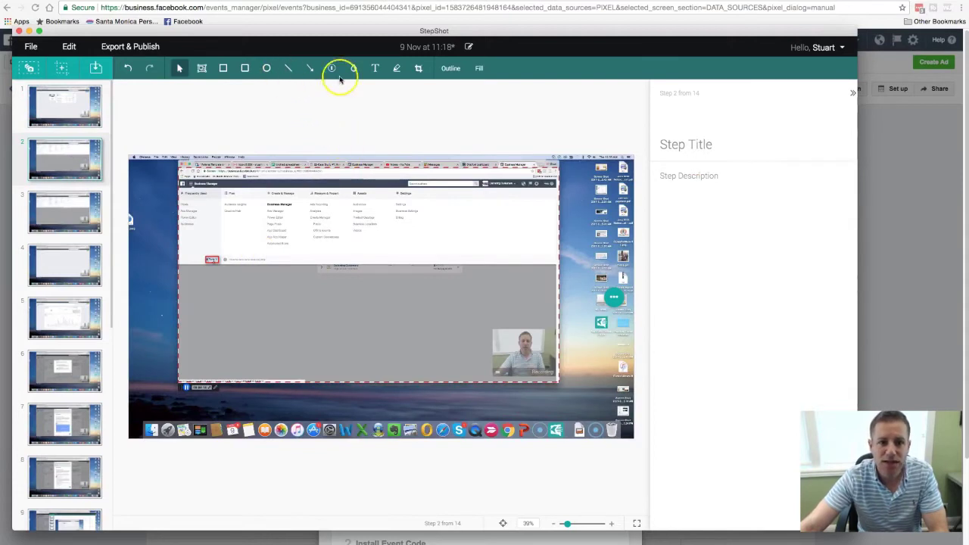
Crop step 2's screenshot to the browser menu and title it "Step 2 click all tools"
{"action": "left_click", "coordinate": [418, 68]}
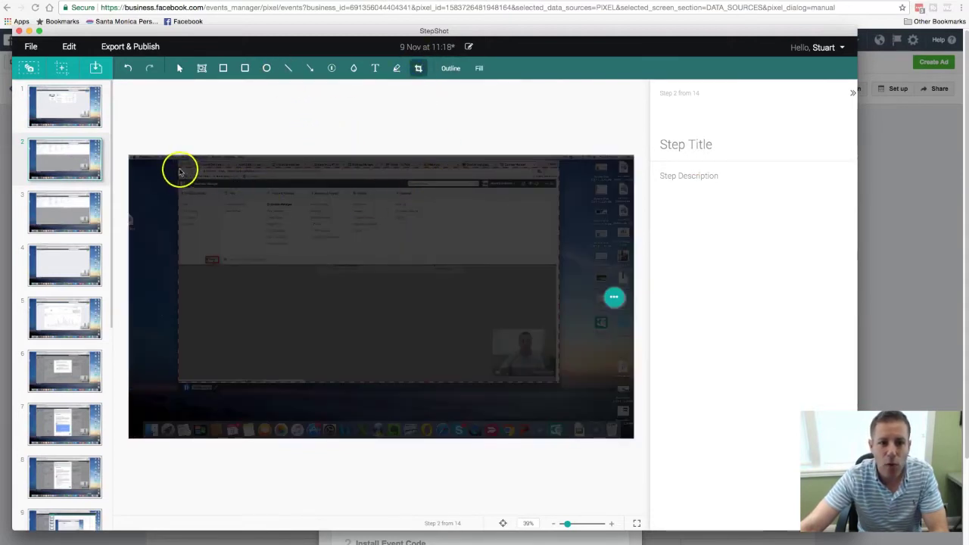
{"action": "left_click_drag", "start_coordinate": [179, 170], "coordinate": [559, 274]}
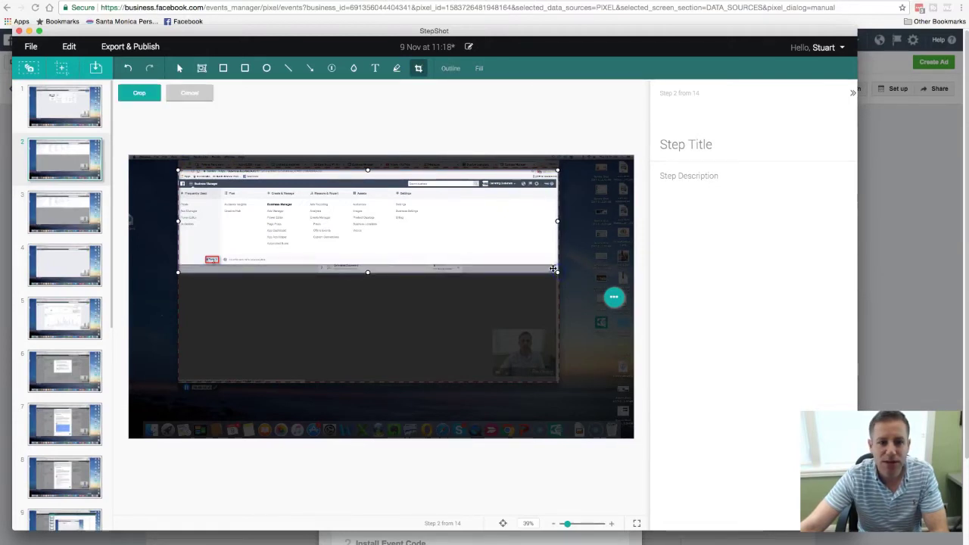
{"action": "left_click", "coordinate": [139, 92]}
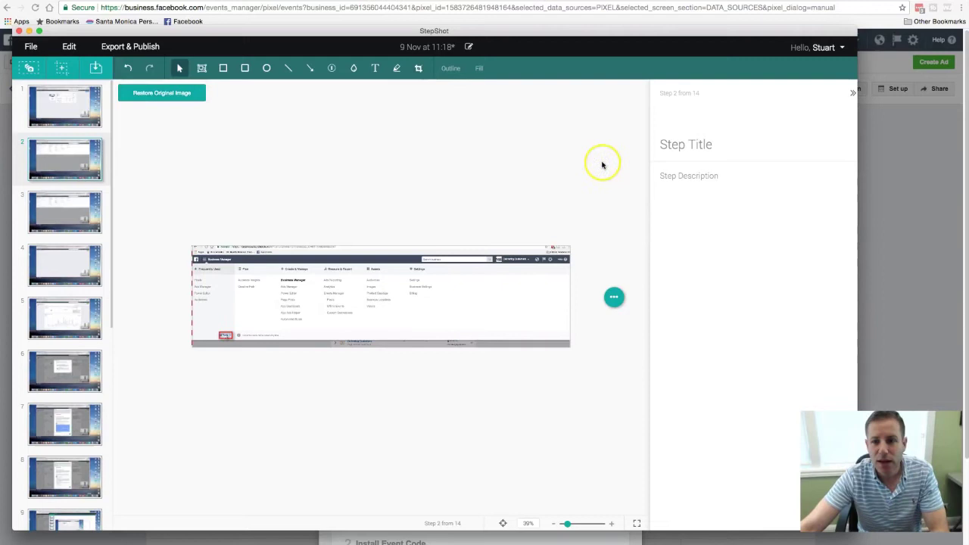
{"action": "left_click", "coordinate": [688, 147]}
{"action": "type", "text": "Step 2 click all tools"}
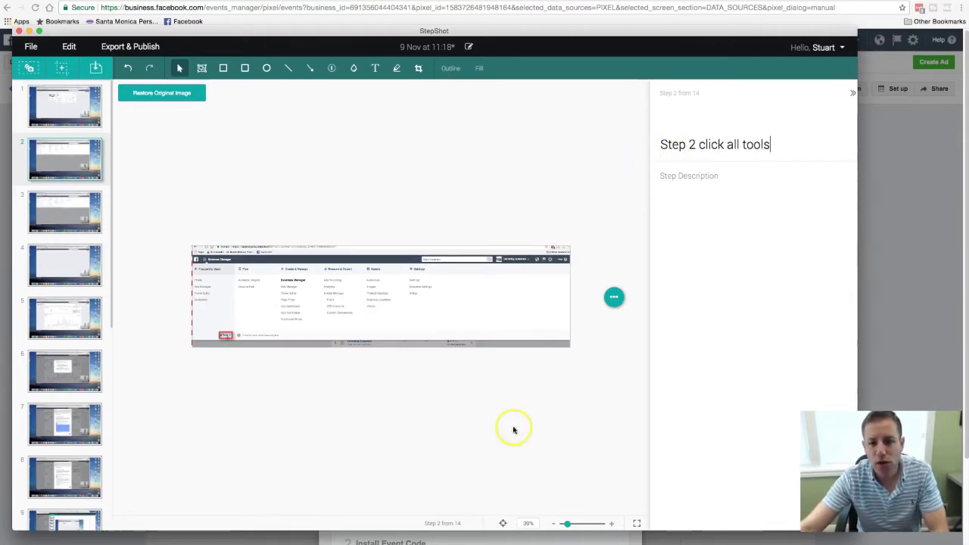
At 90% zoom, mark All Tools with an arrow and 1 marker, and blur the right columns
{"action": "left_click_drag", "start_coordinate": [568, 524], "coordinate": [574, 524]}
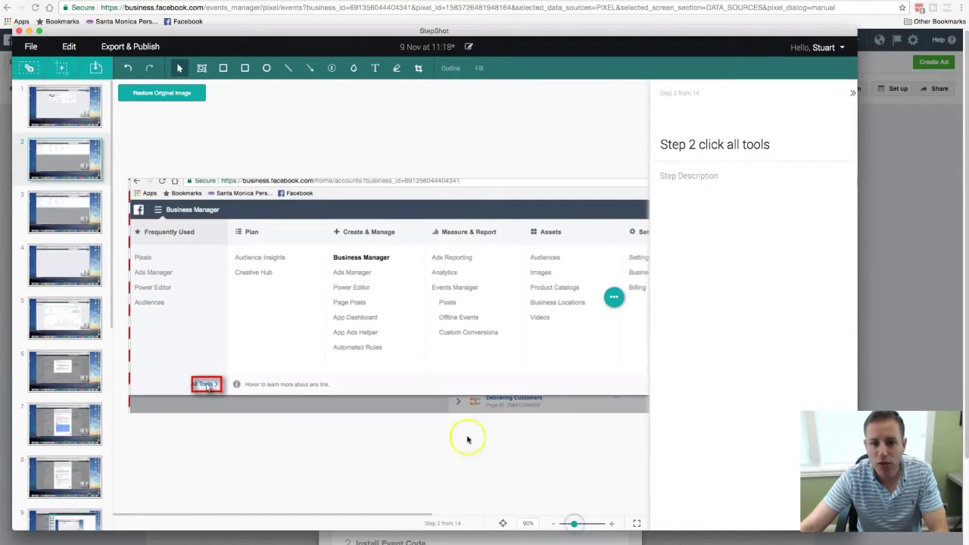
{"action": "left_click", "coordinate": [309, 70]}
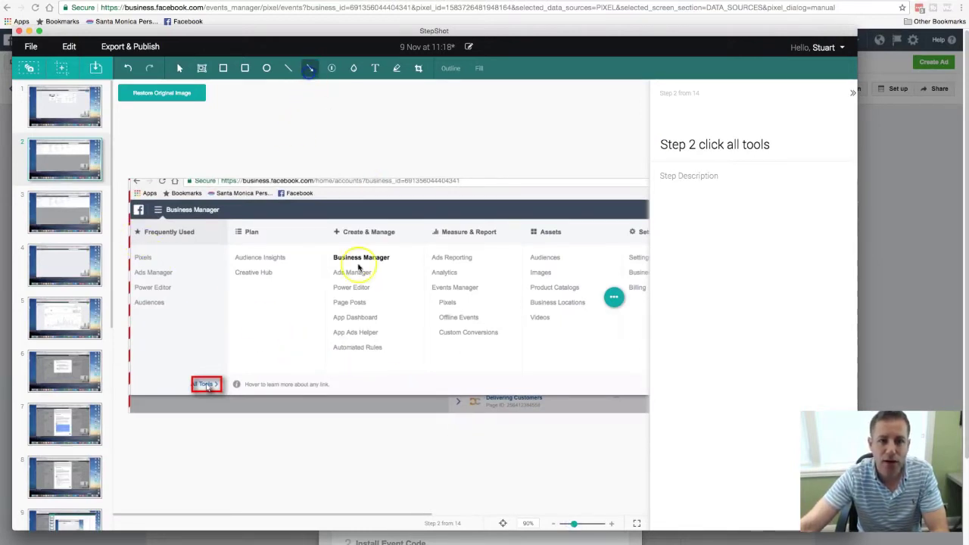
{"action": "left_click_drag", "start_coordinate": [272, 336], "coordinate": [227, 369]}
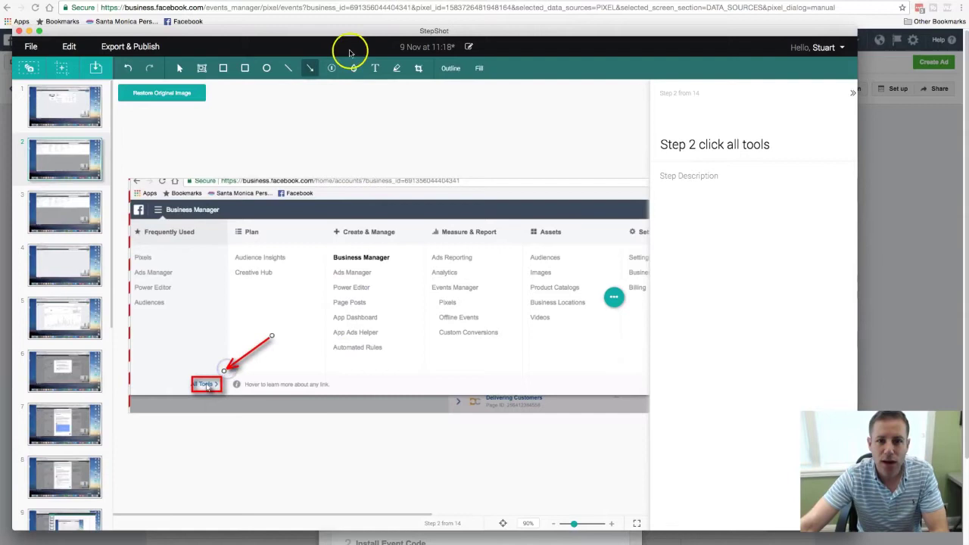
{"action": "left_click", "coordinate": [331, 69]}
{"action": "left_click", "coordinate": [280, 330]}
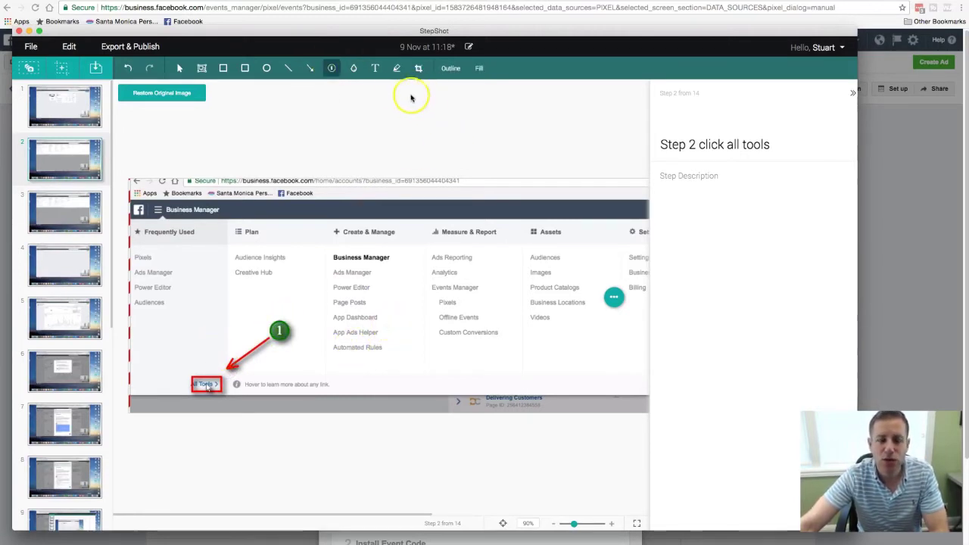
{"action": "left_click", "coordinate": [353, 68]}
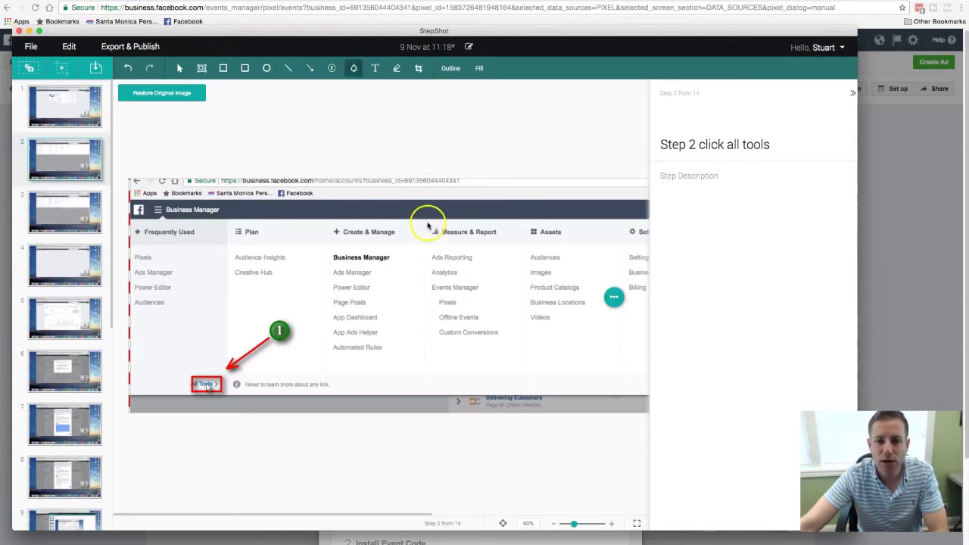
{"action": "left_click_drag", "start_coordinate": [427, 223], "coordinate": [644, 362]}
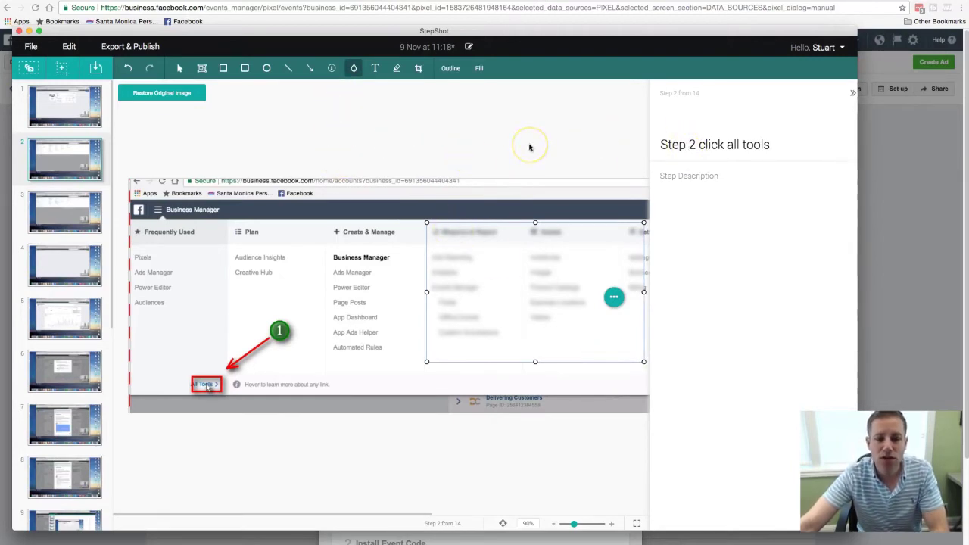
{"action": "left_click", "coordinate": [68, 187]}
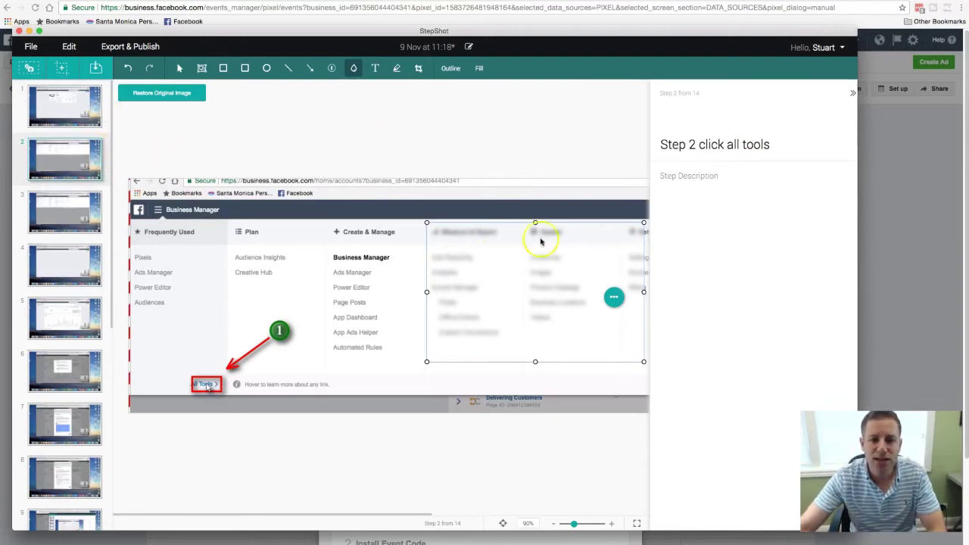
Title step 3 "step 3 click pixel" and crop its screenshot to the menu
{"action": "left_click", "coordinate": [65, 223]}
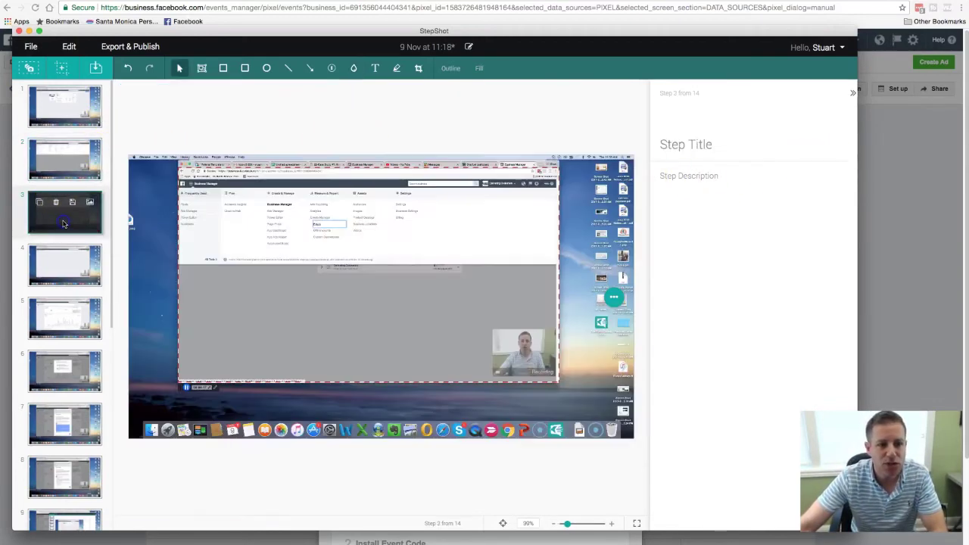
{"action": "left_click", "coordinate": [687, 149]}
{"action": "type", "text": "step"}
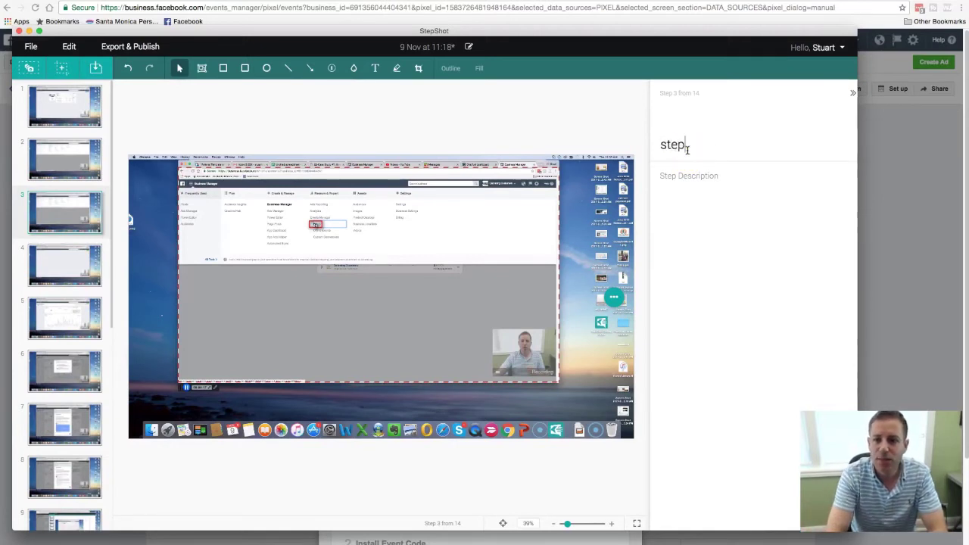
{"action": "type", "text": " 3 click "}
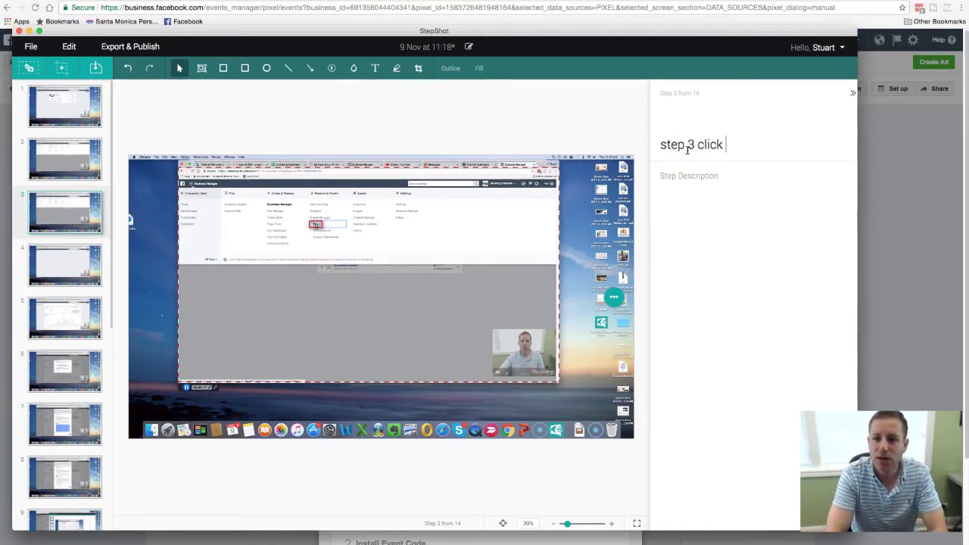
{"action": "type", "text": "pixel"}
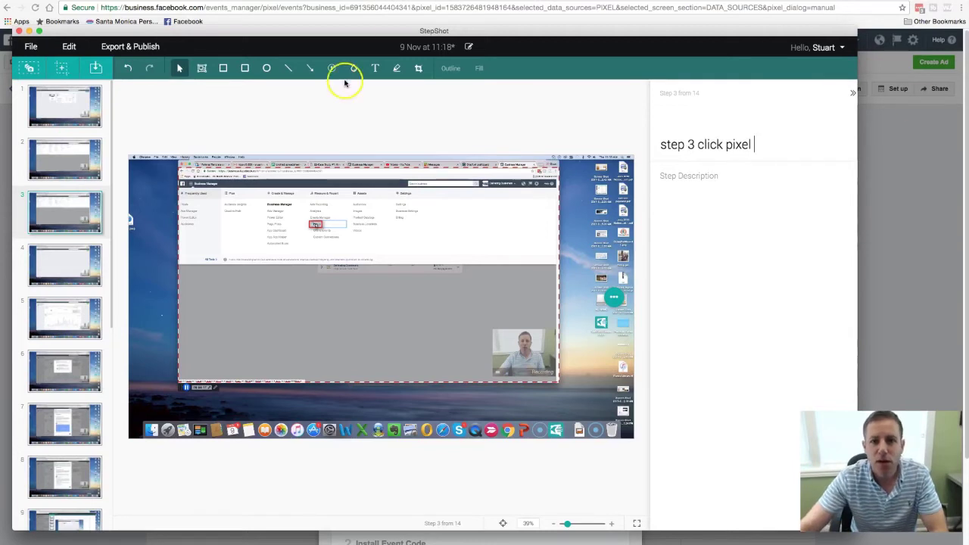
{"action": "left_click", "coordinate": [418, 68]}
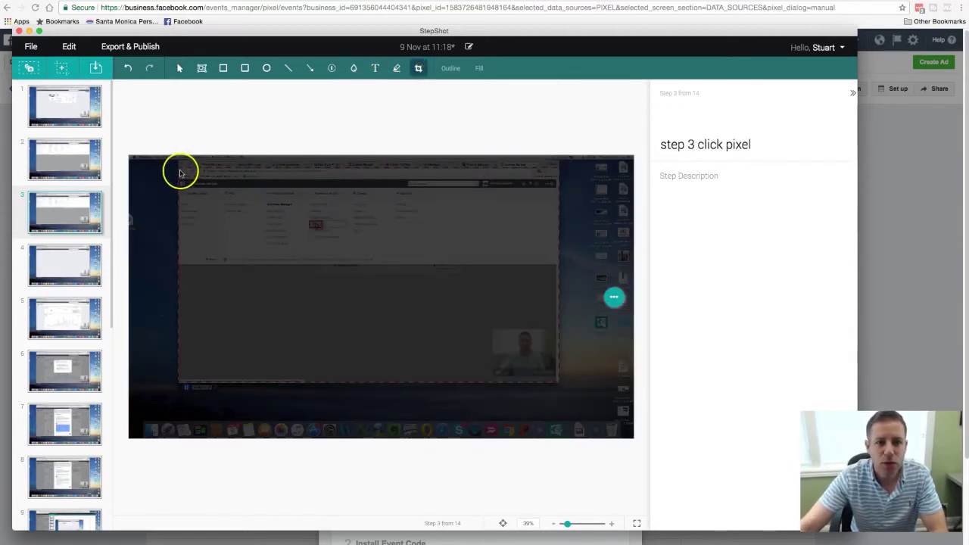
{"action": "left_click_drag", "start_coordinate": [179, 168], "coordinate": [558, 293]}
{"action": "left_click", "coordinate": [436, 246]}
{"action": "left_click", "coordinate": [141, 92]}
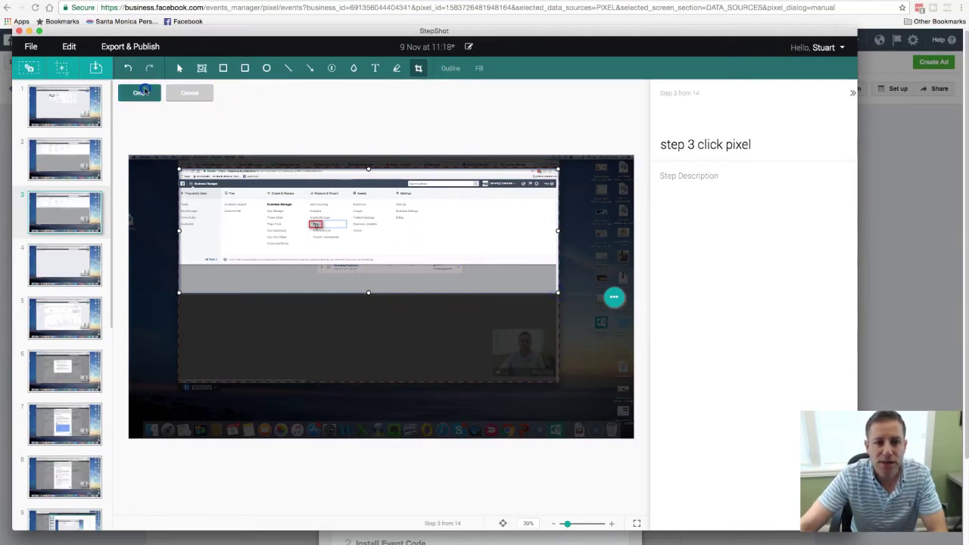
Point a red arrow at the Pixels item with a green 1 marker at its tail
{"action": "left_click", "coordinate": [310, 68]}
{"action": "mouse_move", "coordinate": [389, 306]}
{"action": "left_mouse_down"}
{"action": "mouse_move", "coordinate": [328, 290]}
{"action": "mouse_move", "coordinate": [343, 293]}
{"action": "left_mouse_up"}
{"action": "left_click", "coordinate": [331, 68]}
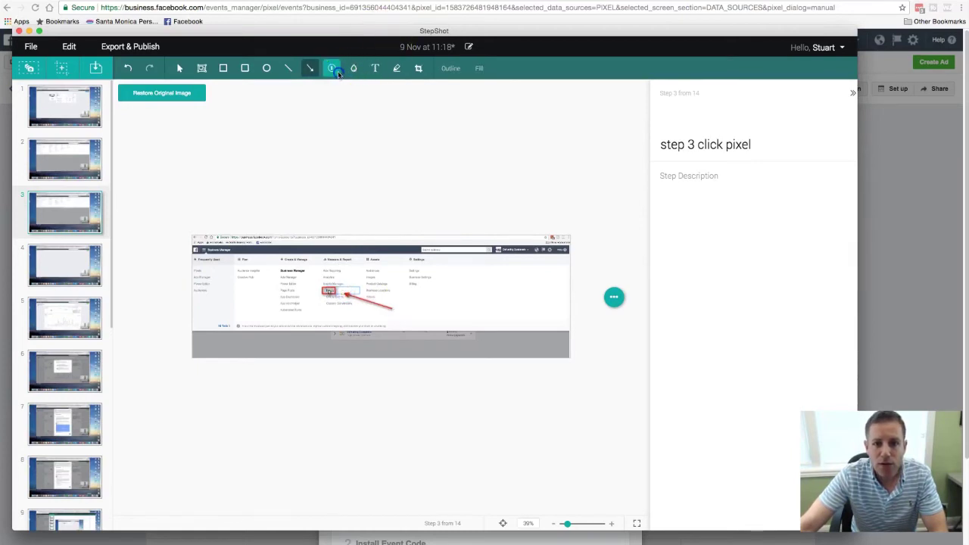
{"action": "left_click", "coordinate": [407, 311]}
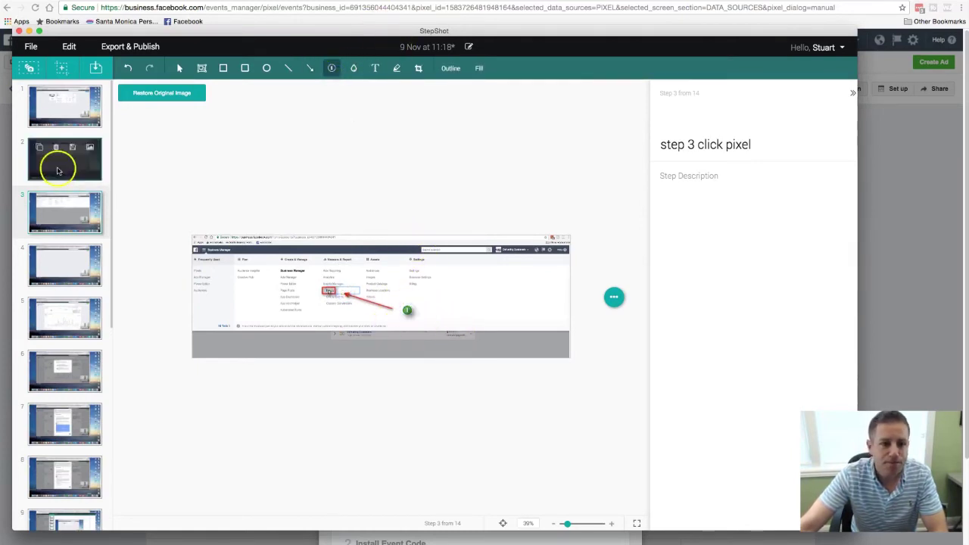
Delete step 4 from the guide
{"action": "left_click", "coordinate": [61, 276]}
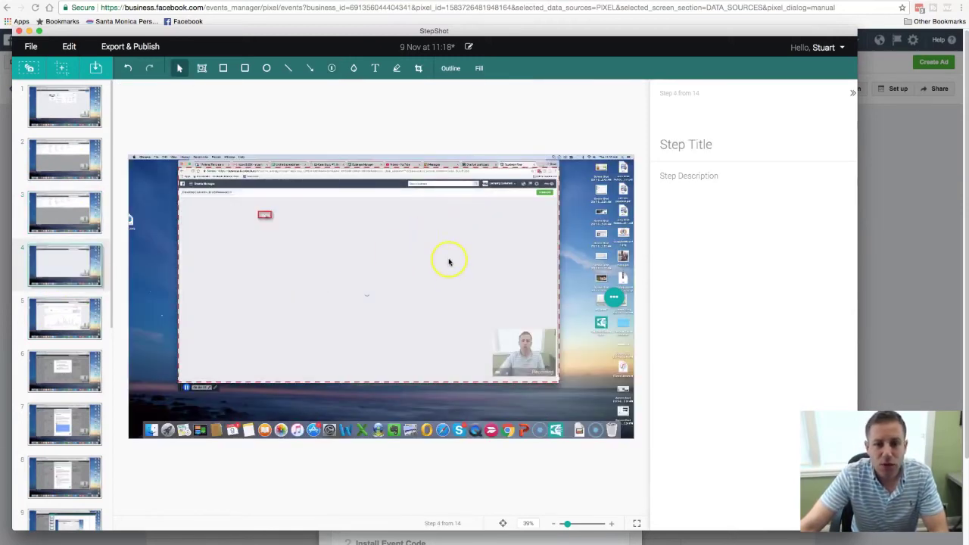
{"action": "mouse_move", "coordinate": [67, 261]}
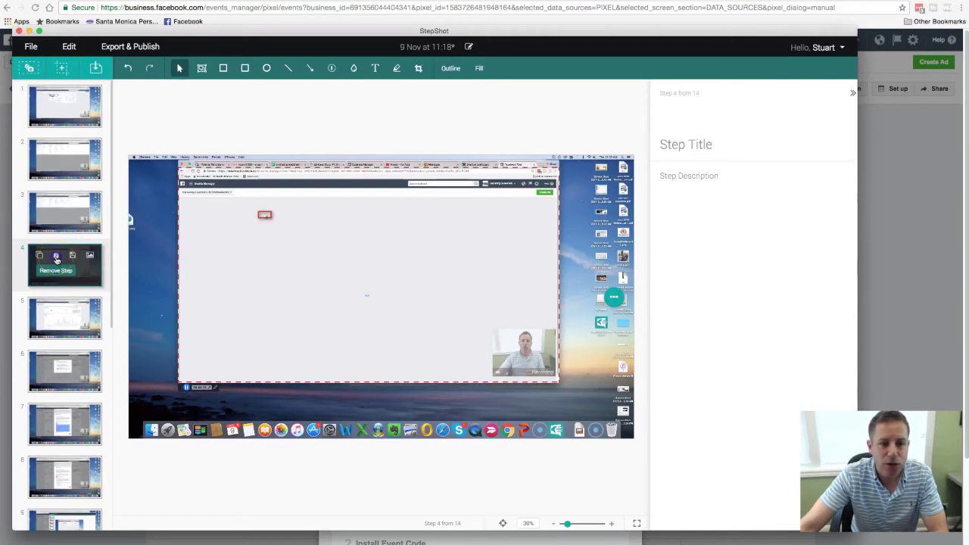
{"action": "left_click", "coordinate": [55, 257]}
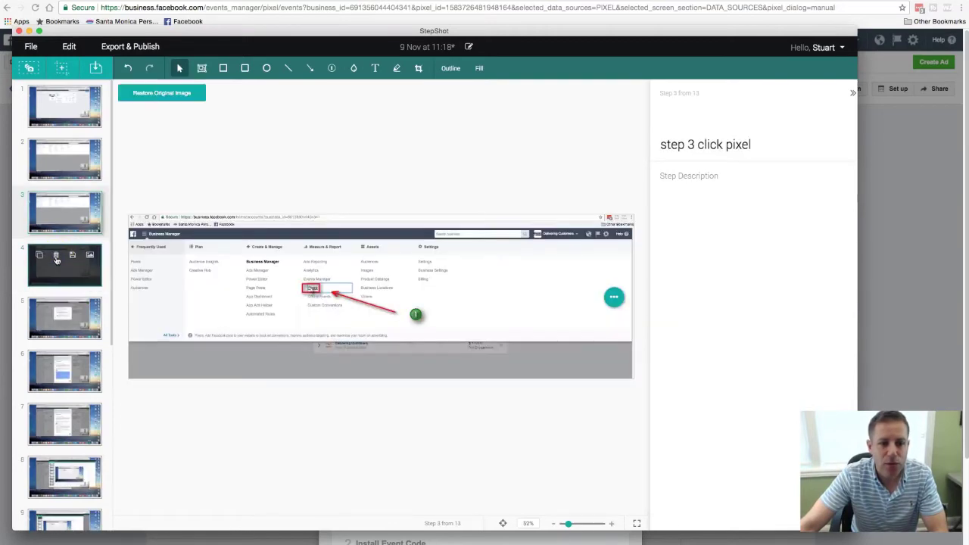
Title step 5 "Click Copy and Paste Code"
{"action": "left_click", "coordinate": [75, 331]}
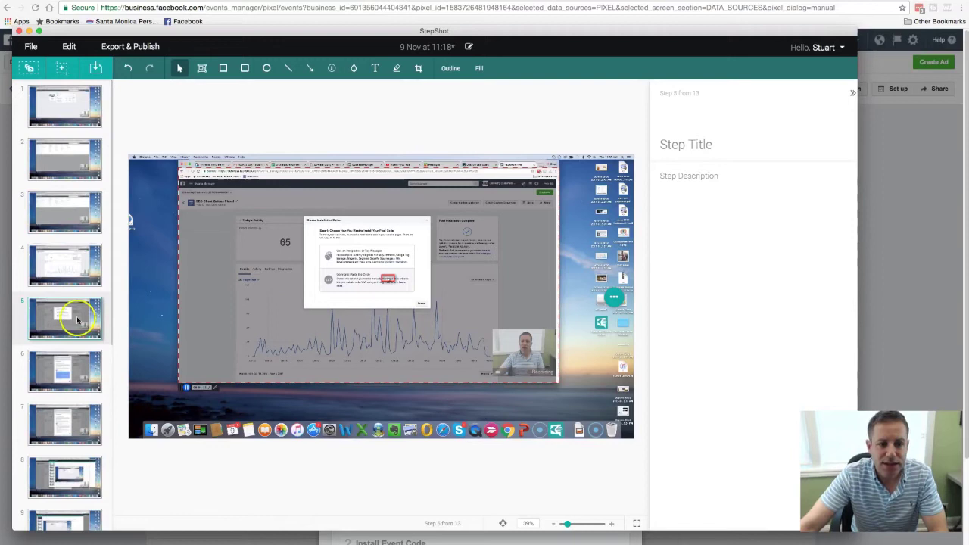
{"action": "left_click", "coordinate": [721, 144]}
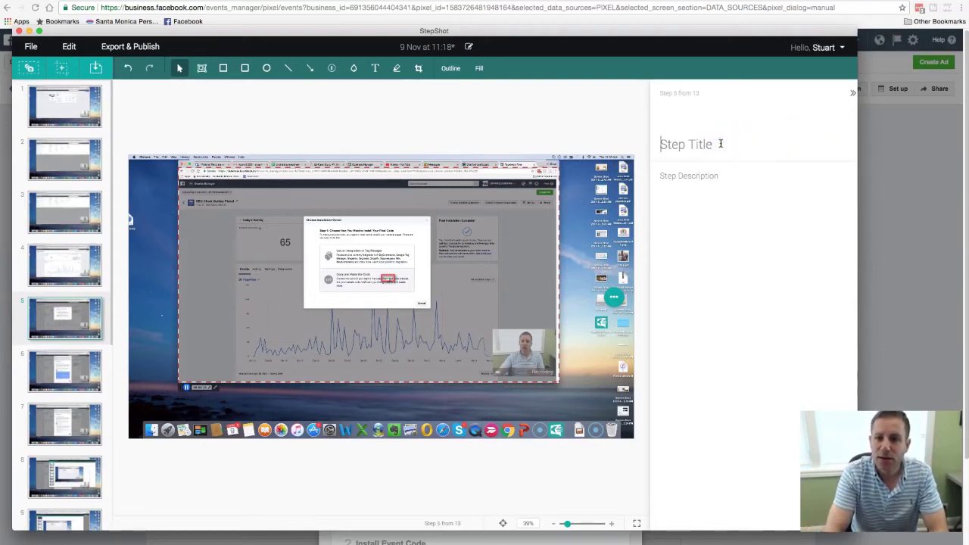
{"action": "type", "text": "Click "}
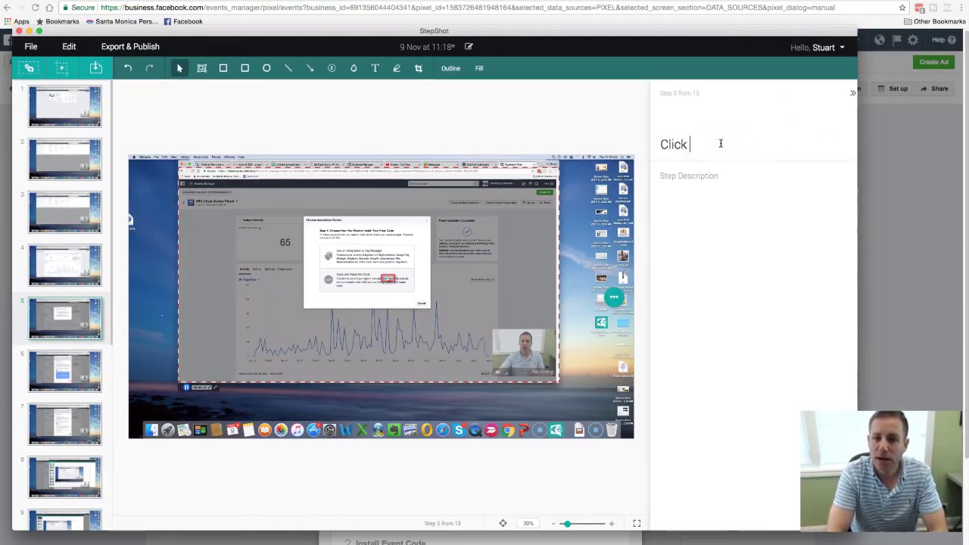
{"action": "type", "text": "Copy a"}
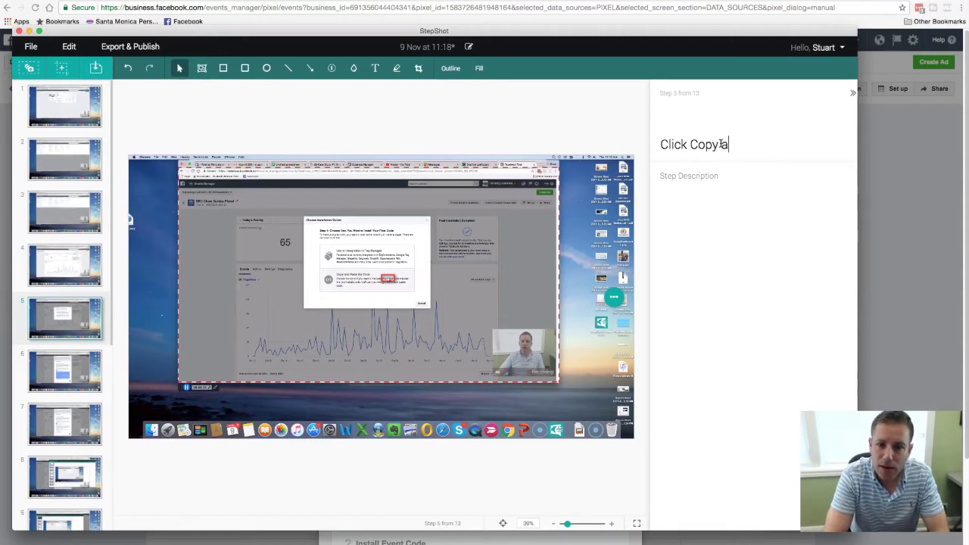
{"action": "type", "text": "nd Paste "}
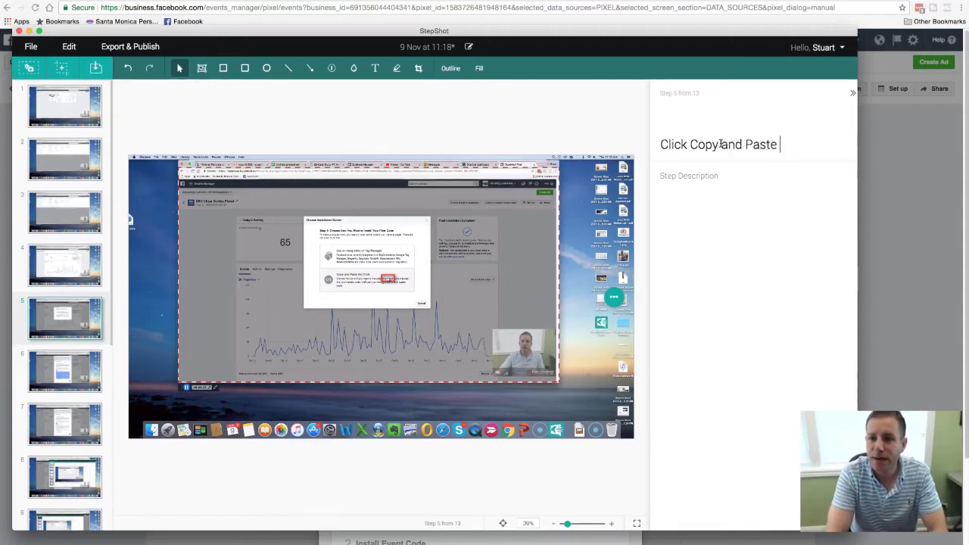
{"action": "type", "text": "Code"}
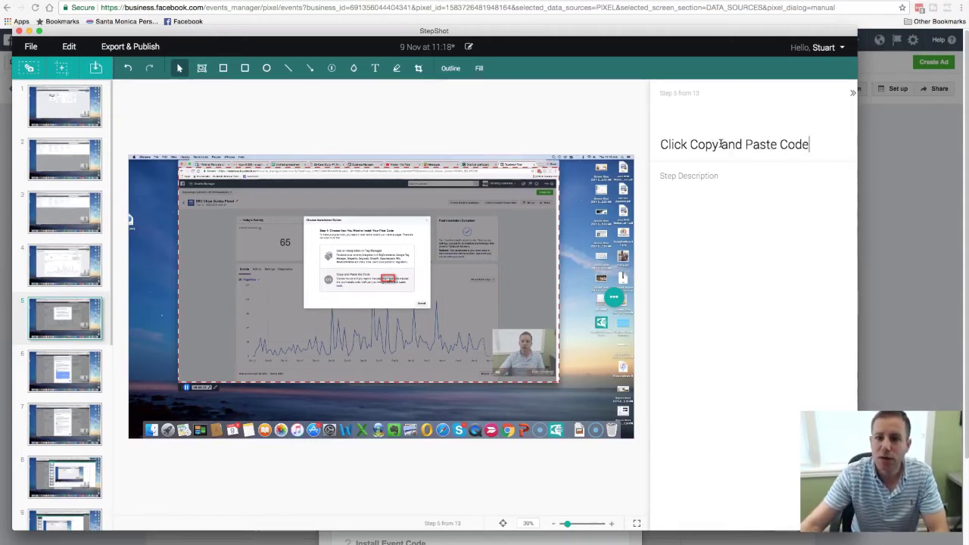
Crop step 5's screenshot down to the Facebook page
{"action": "left_click", "coordinate": [416, 72]}
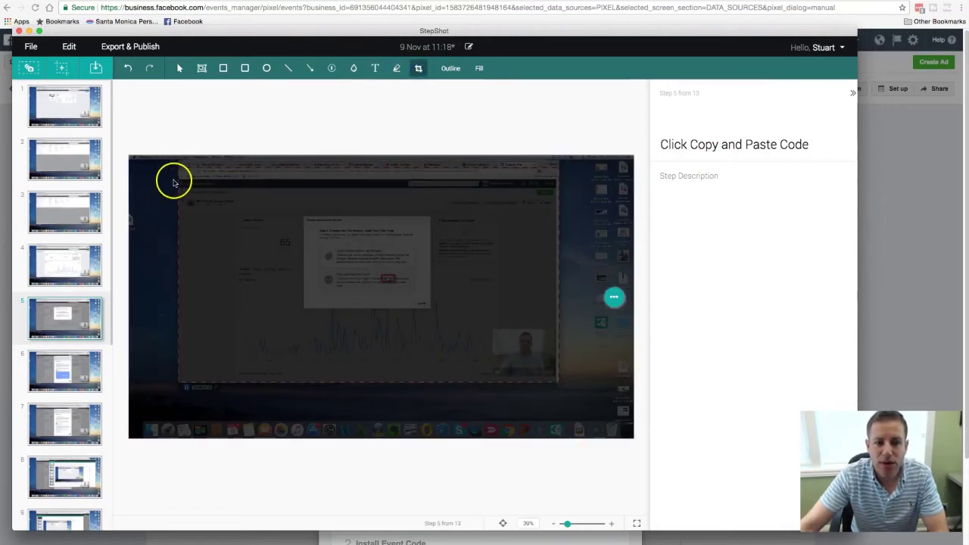
{"action": "left_click_drag", "start_coordinate": [178, 176], "coordinate": [557, 321]}
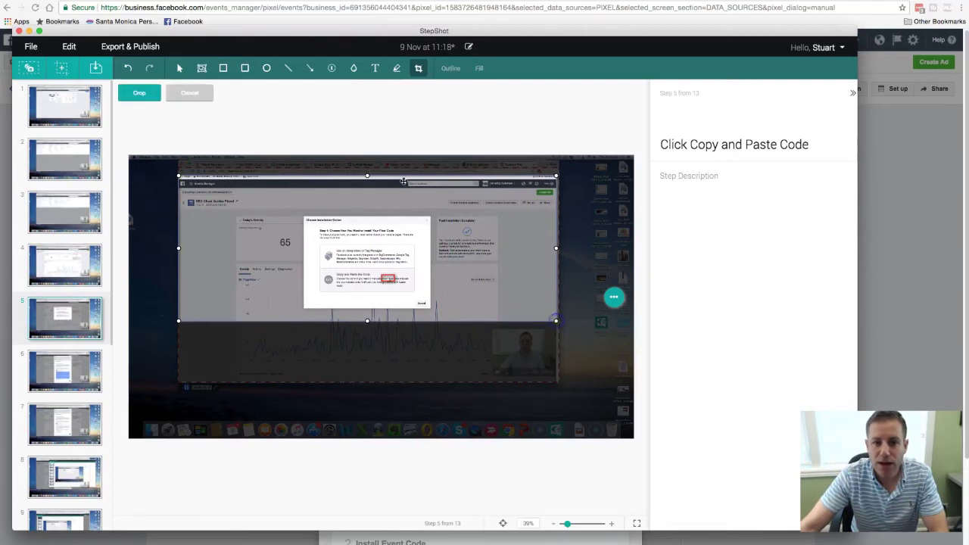
{"action": "left_click", "coordinate": [140, 92]}
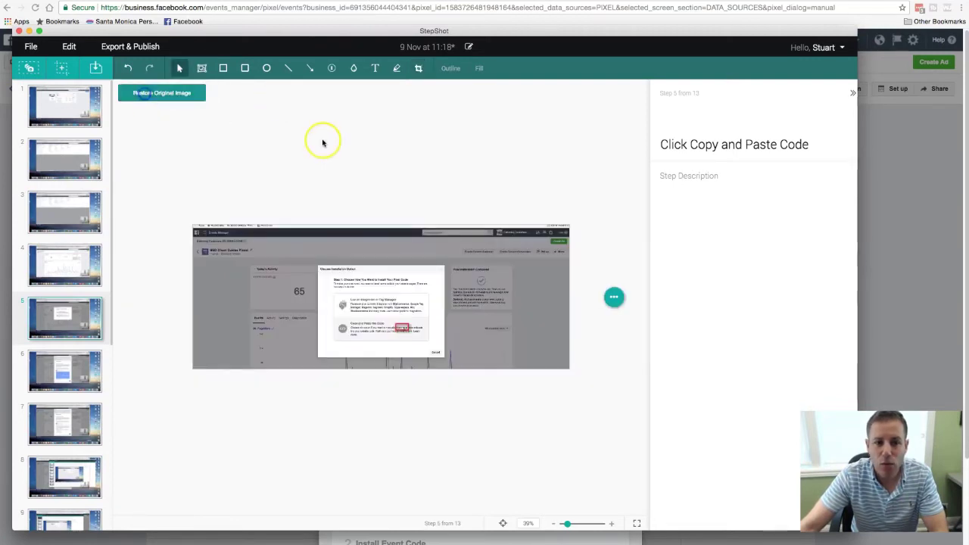
Point a red arrow at the highlighted copy-and-paste button with a green 1 marker
{"action": "left_click", "coordinate": [310, 68]}
{"action": "left_click_drag", "start_coordinate": [496, 299], "coordinate": [415, 326]}
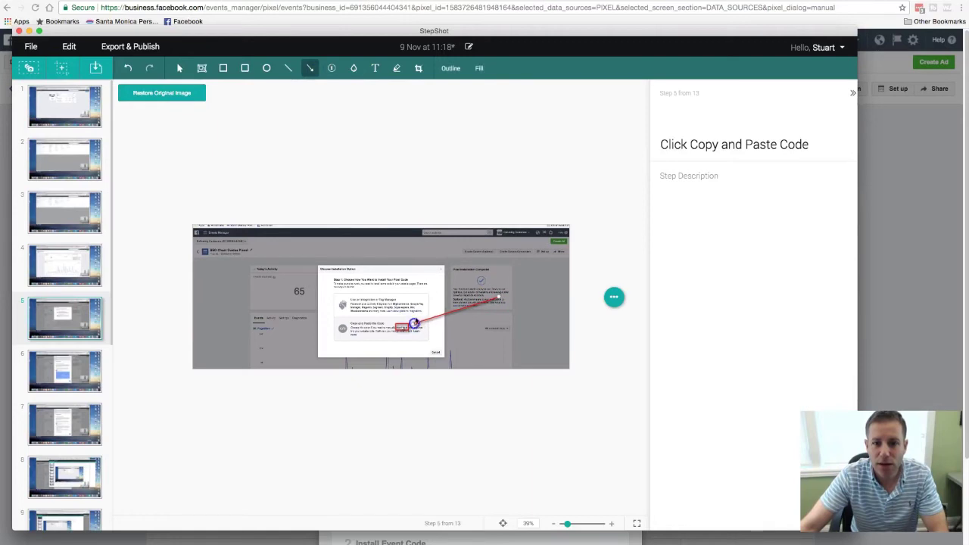
{"action": "left_click", "coordinate": [330, 69]}
{"action": "left_click", "coordinate": [509, 299]}
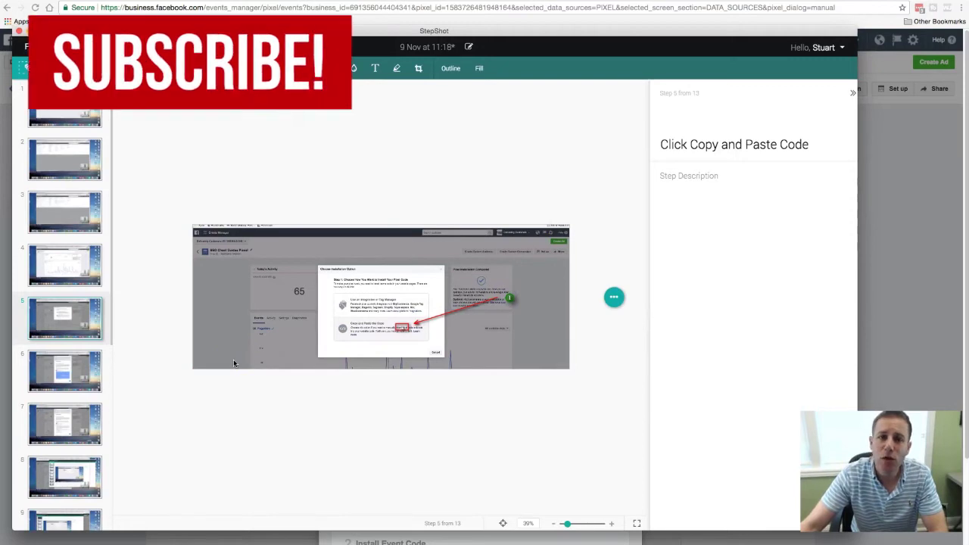
{"action": "left_click", "coordinate": [169, 369]}
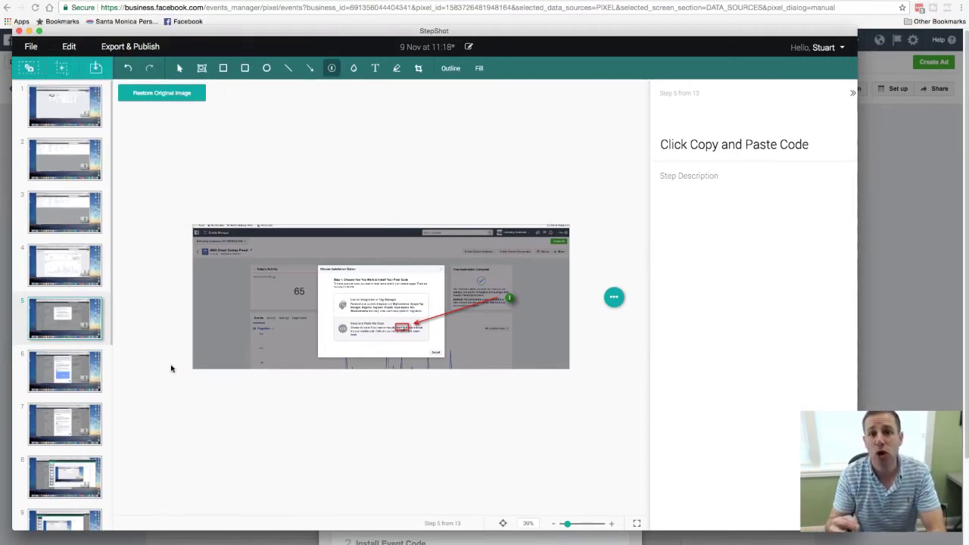
Crop step 6's screenshot to the Facebook pixel install page
{"action": "mouse_move", "coordinate": [83, 340]}
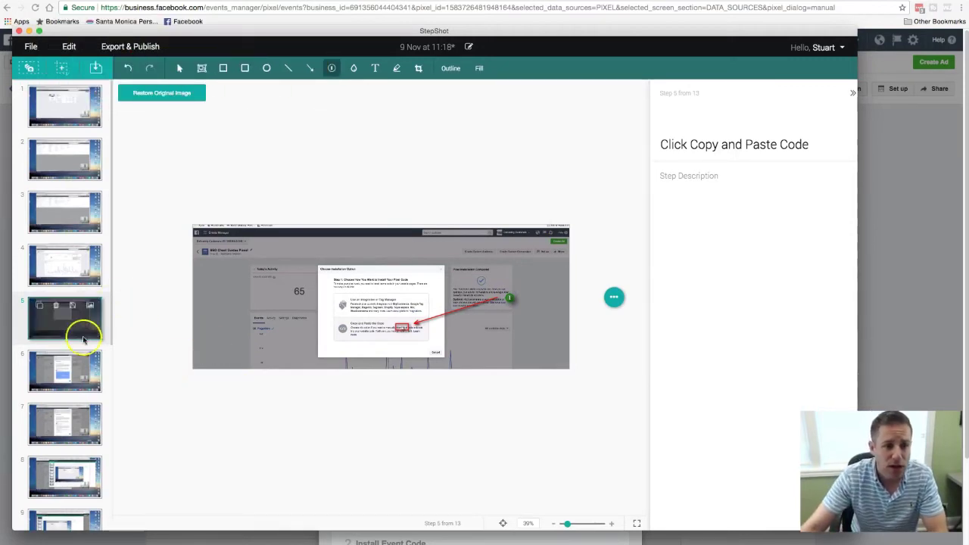
{"action": "left_click", "coordinate": [76, 371]}
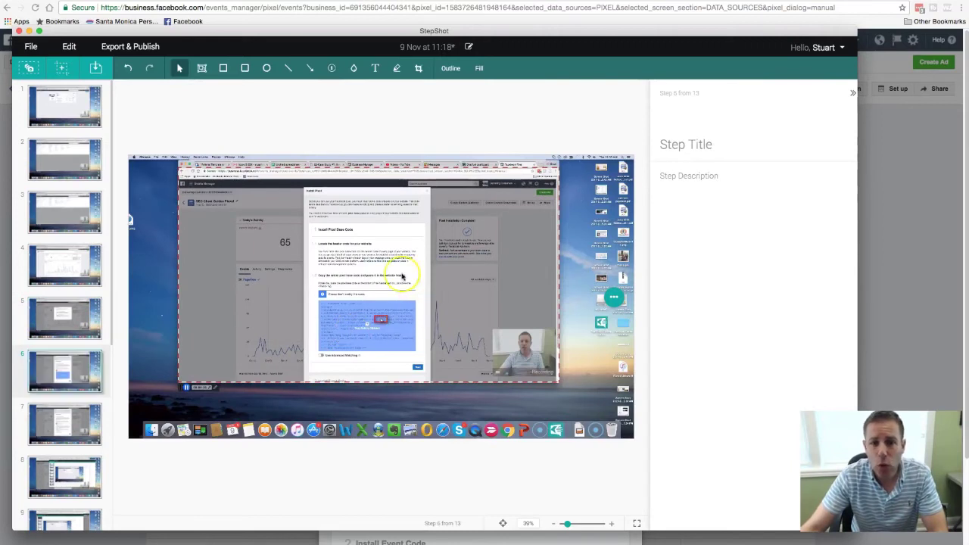
{"action": "left_click", "coordinate": [418, 68]}
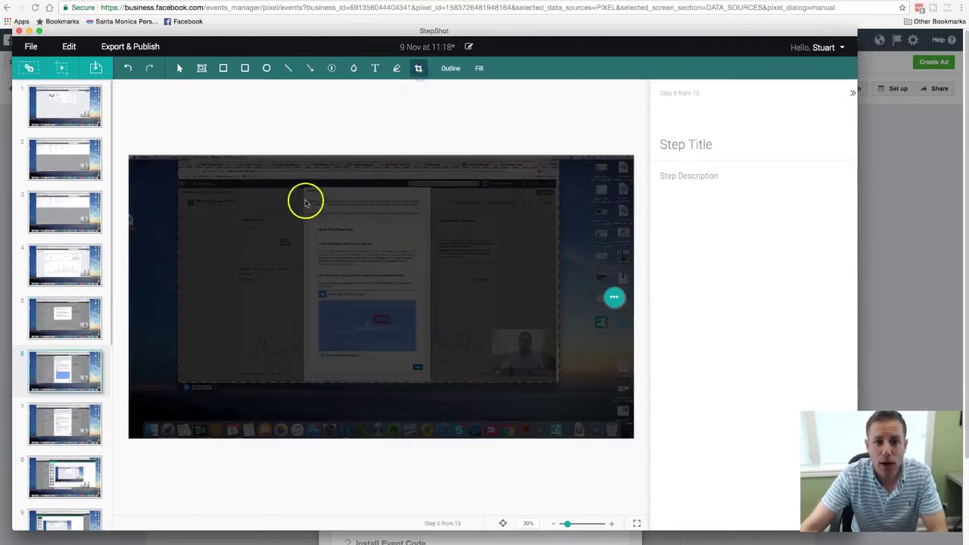
{"action": "left_click_drag", "start_coordinate": [178, 176], "coordinate": [454, 364]}
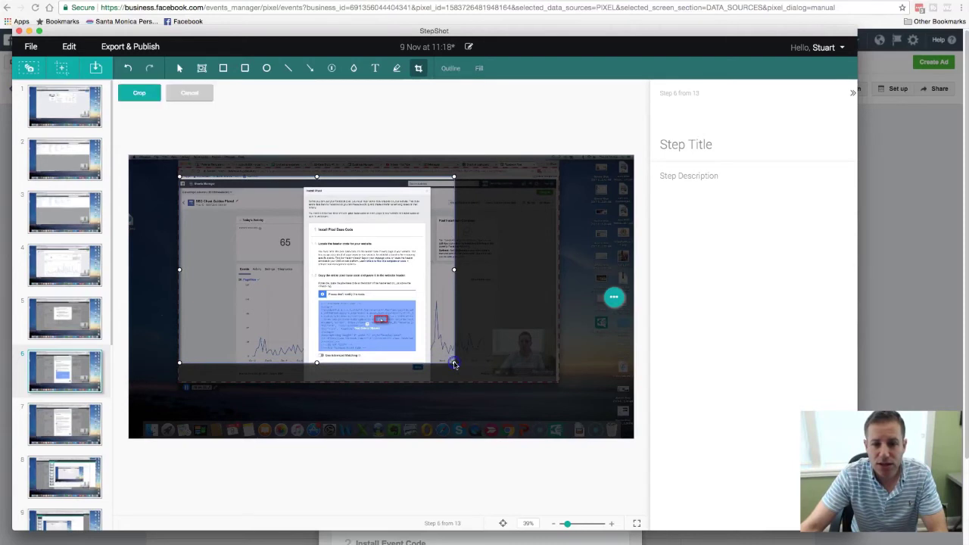
{"action": "left_click", "coordinate": [133, 93]}
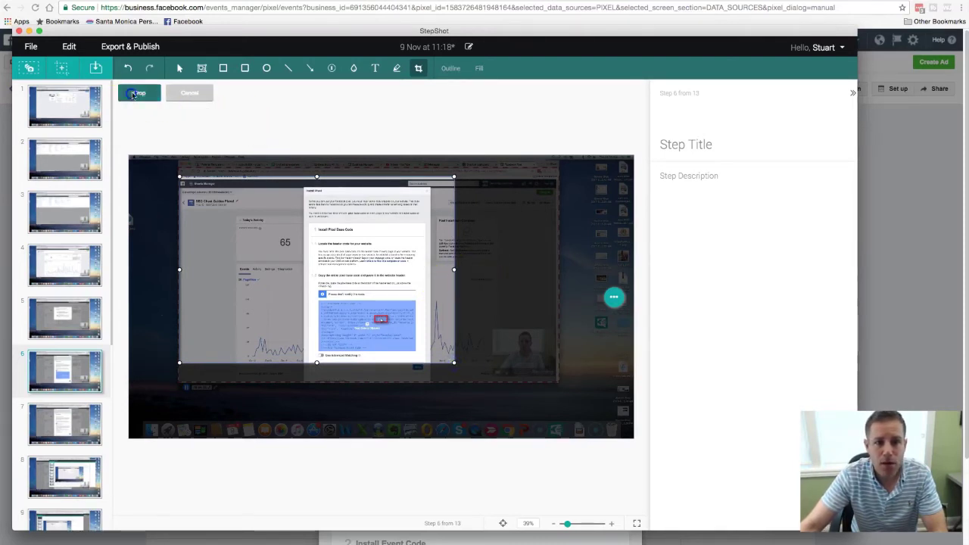
Draw a red arrow toward the highlighted code button with a step marker near its tail
{"action": "left_click", "coordinate": [310, 68]}
{"action": "left_click_drag", "start_coordinate": [474, 274], "coordinate": [447, 325]}
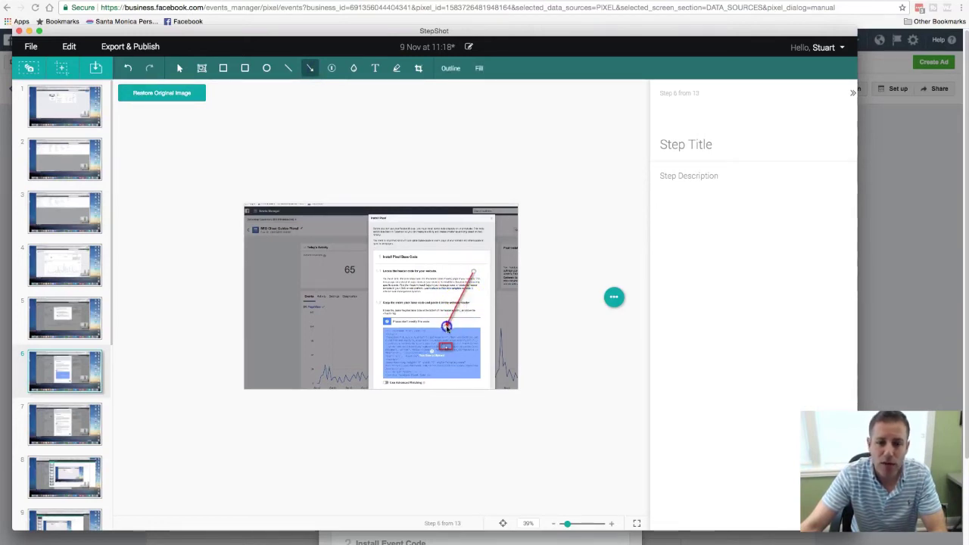
{"action": "left_click", "coordinate": [332, 70]}
{"action": "left_click", "coordinate": [465, 257]}
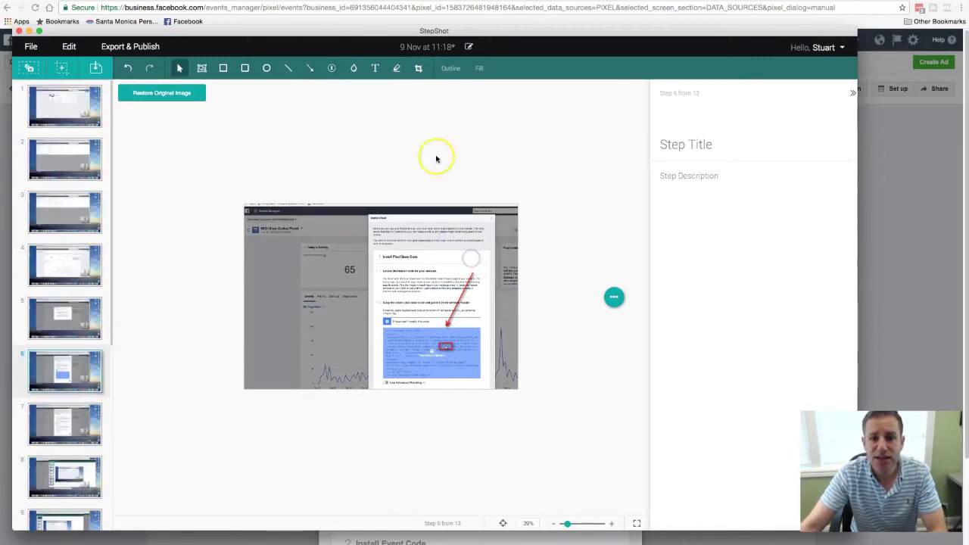
{"action": "left_click", "coordinate": [332, 70]}
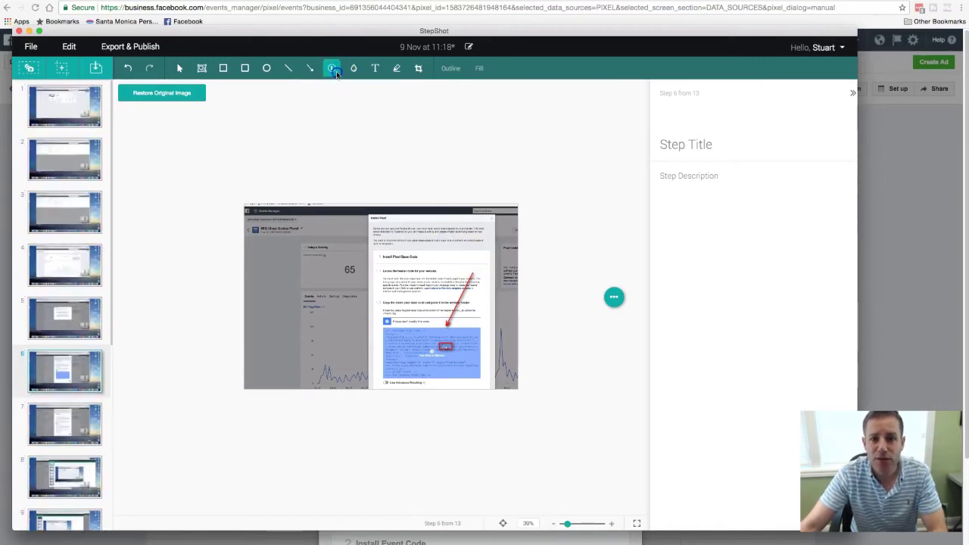
Place a green 1 step marker at the tail of the red arrow on step 6's screenshot
{"action": "left_click", "coordinate": [475, 263]}
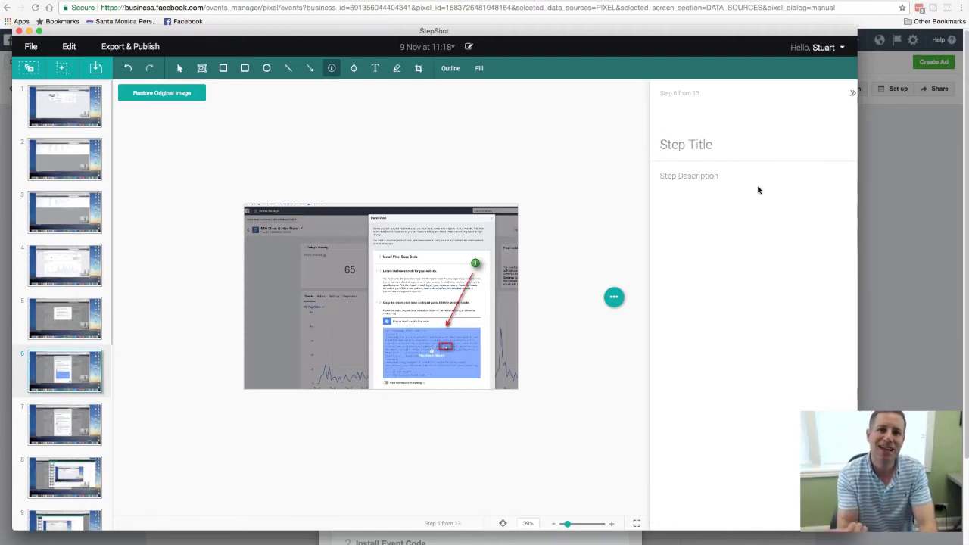
Title step 6 'click on copy to cliboard' and bring up step 7's screenshot
{"action": "left_click", "coordinate": [702, 140]}
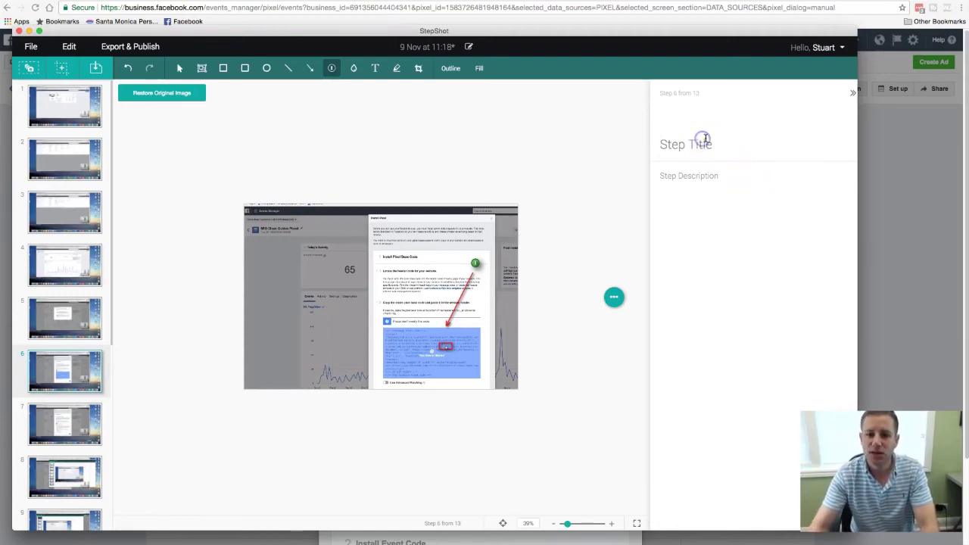
{"action": "type", "text": "click on copy to cliboard"}
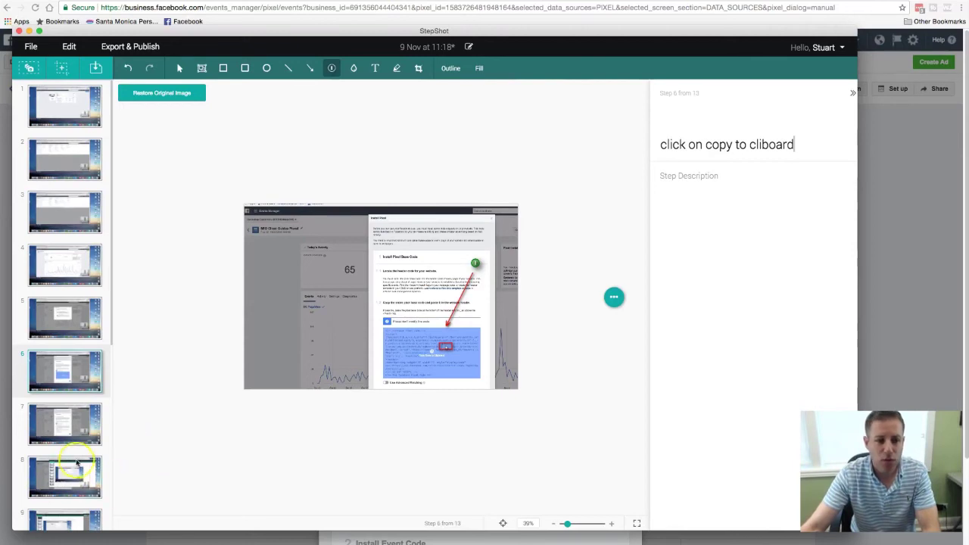
{"action": "left_click", "coordinate": [70, 428]}
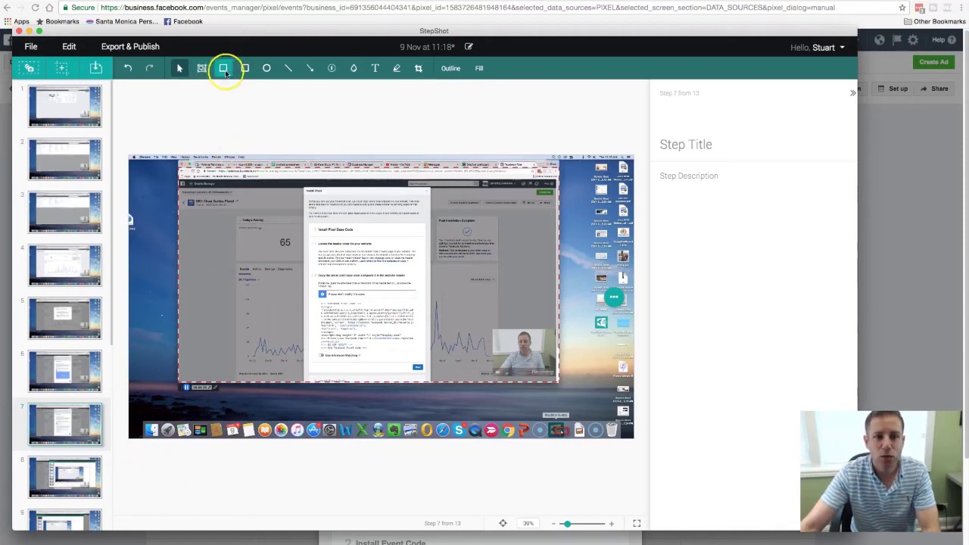
Crop step 7's screenshot to the Facebook page area and title it 'Now it is on your cliboard'
{"action": "left_click", "coordinate": [418, 68]}
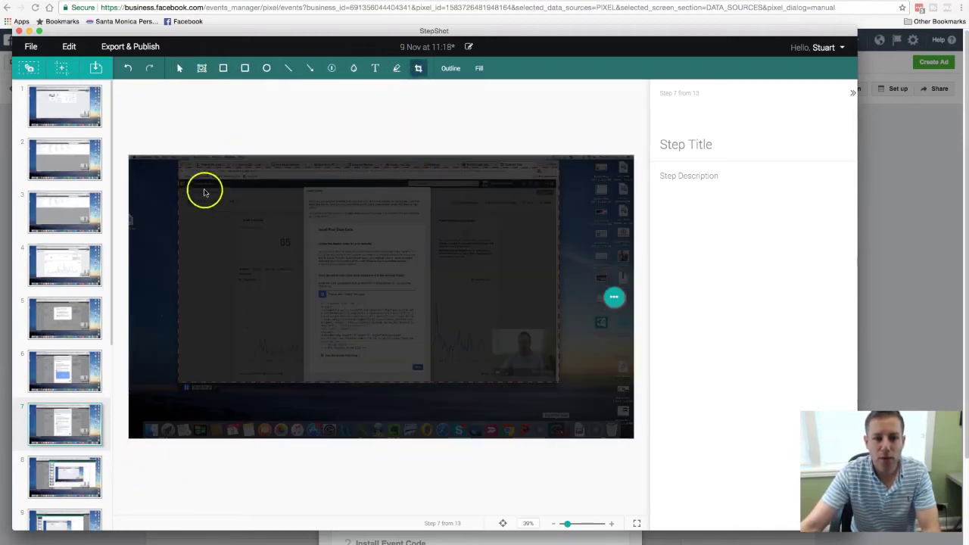
{"action": "left_click_drag", "start_coordinate": [179, 172], "coordinate": [431, 373]}
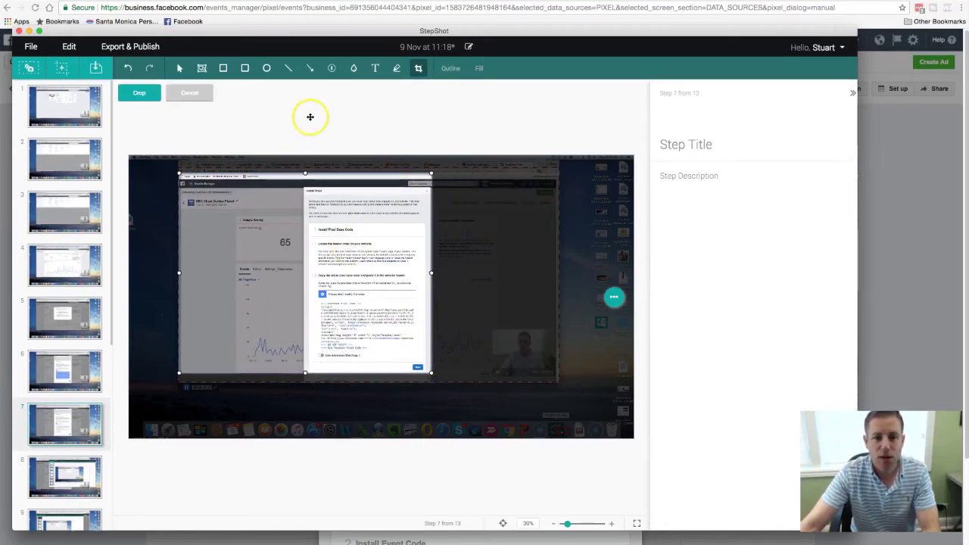
{"action": "left_click", "coordinate": [137, 93]}
{"action": "left_click", "coordinate": [710, 144]}
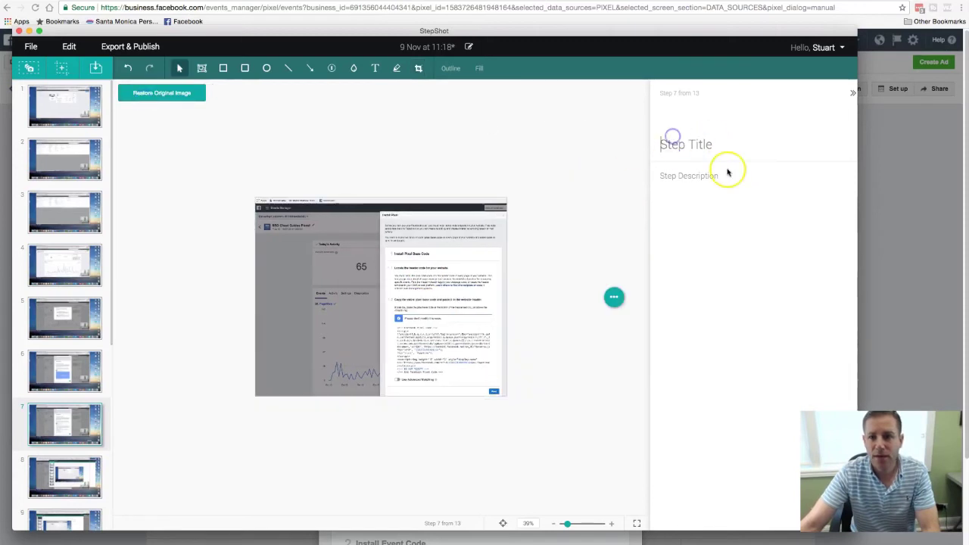
{"action": "type", "text": "Now it is on your cliboard"}
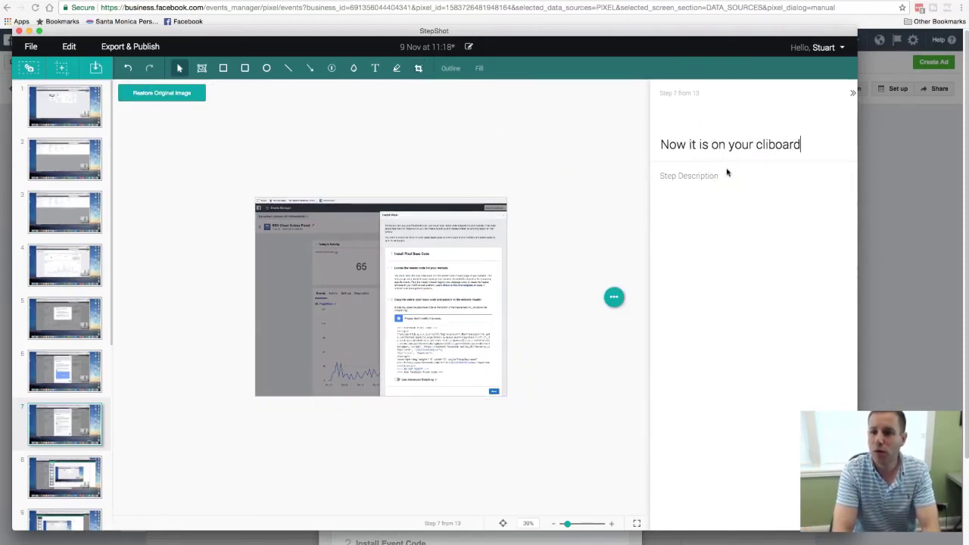
Set step 7's description to 'Please copy and paste into an email so we have the pixel'
{"action": "left_click", "coordinate": [717, 174]}
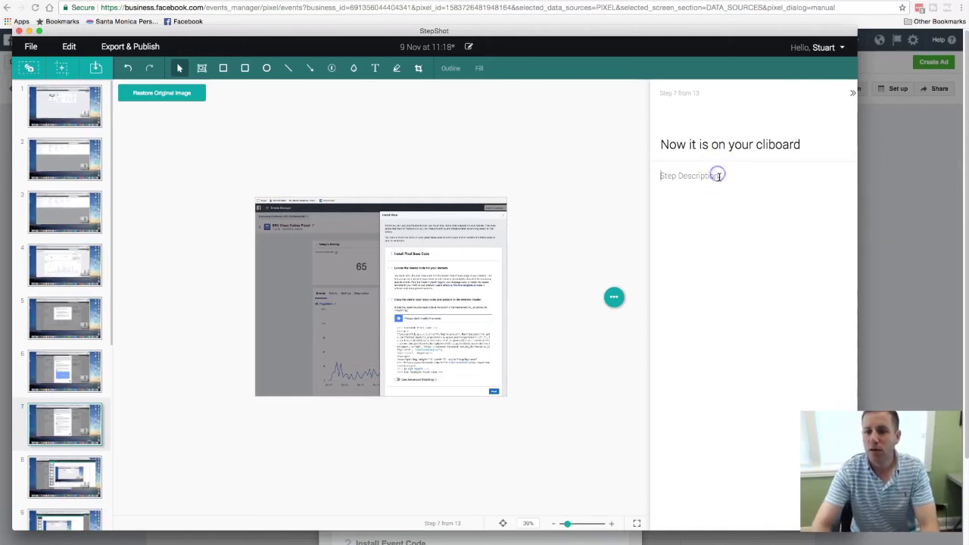
{"action": "type", "text": "Please"}
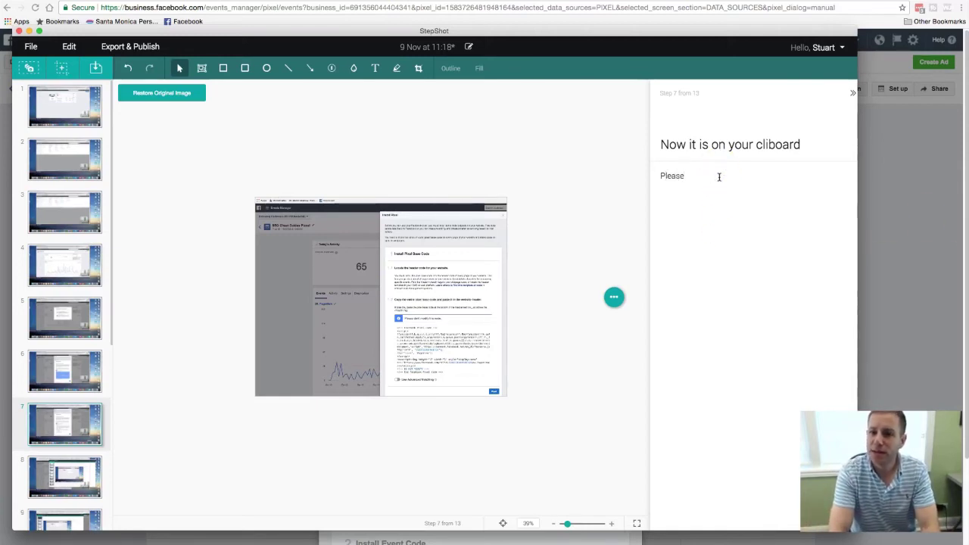
{"action": "type", "text": " paste into a"}
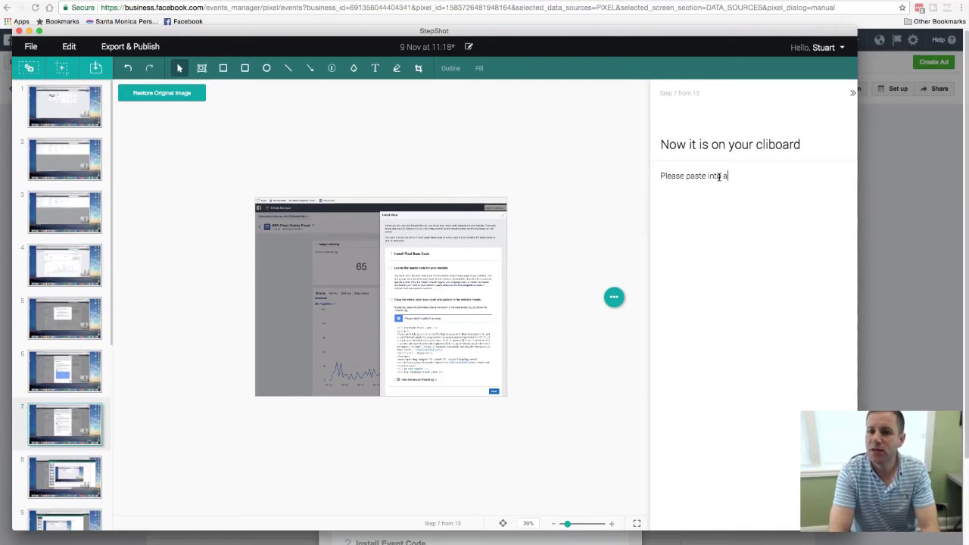
{"action": "type", "text": "n email and send it to our p"}
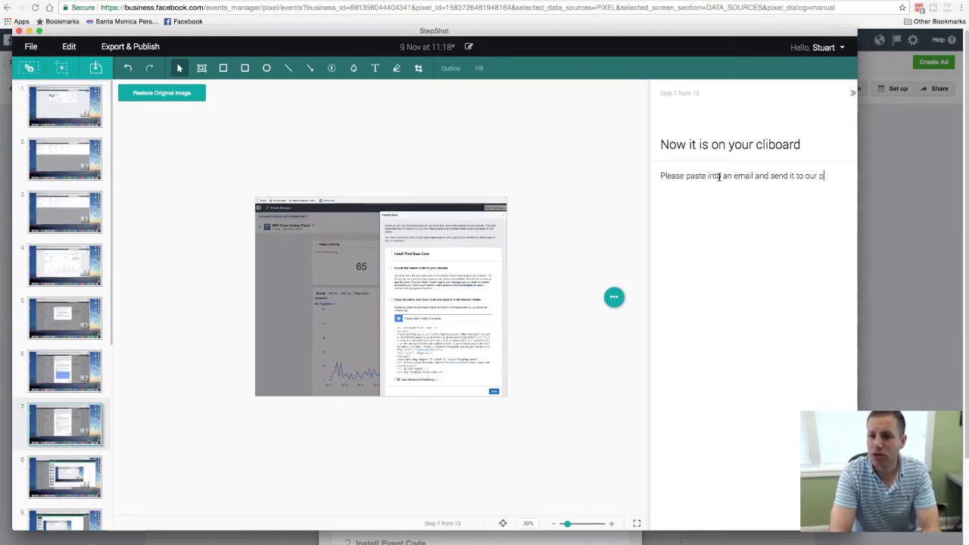
{"action": "type", "text": "roject man"}
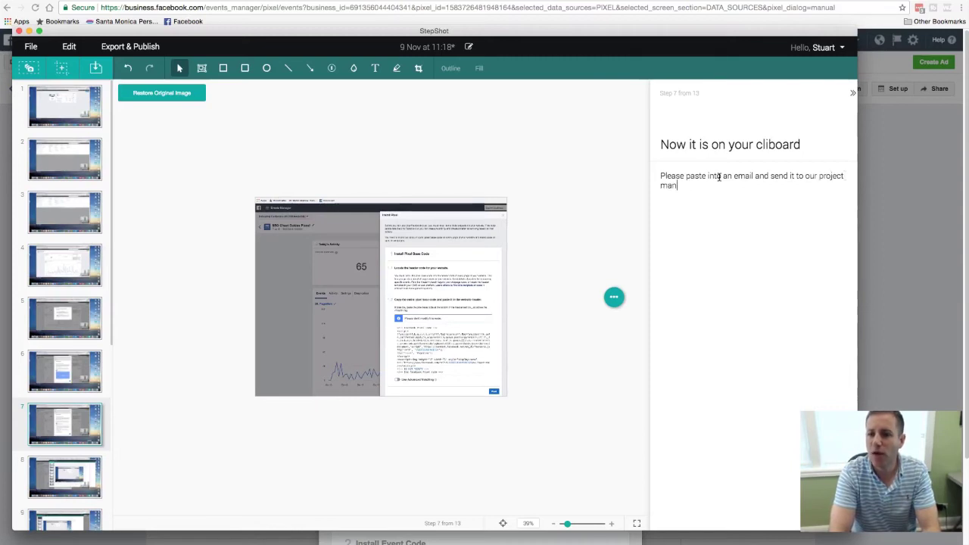
{"action": "type", "text": "ger."}
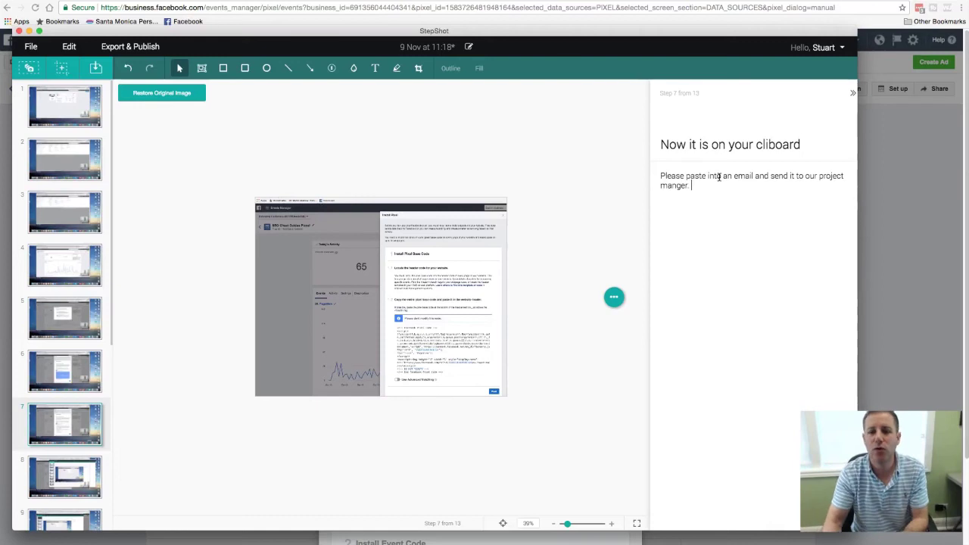
{"action": "triple_click", "coordinate": [720, 177]}
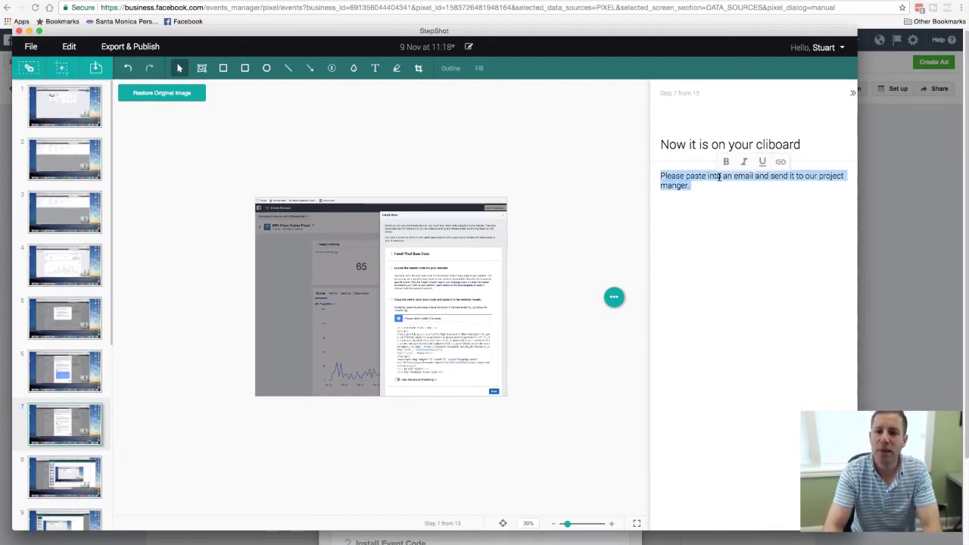
{"action": "type", "text": "Please co"}
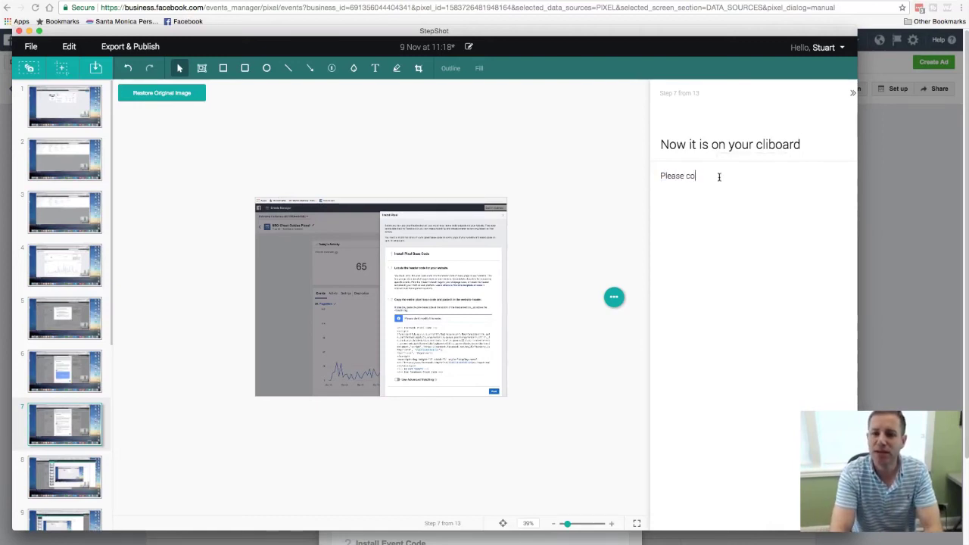
{"action": "type", "text": "py and paste t"}
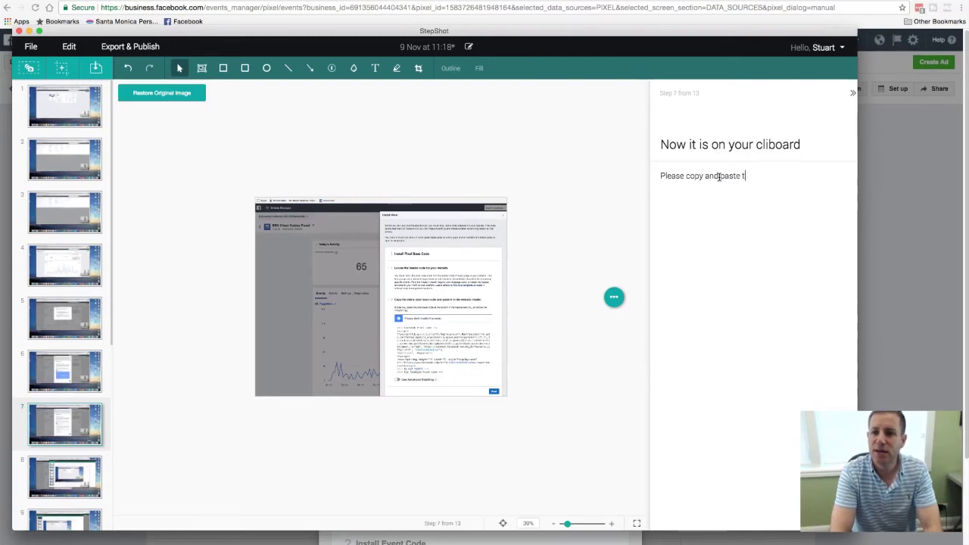
{"action": "type", "text": "he"}
{"action": "key", "text": "BackSpace"}
{"action": "key", "text": "BackSpace"}
{"action": "type", "text": "nto an"}
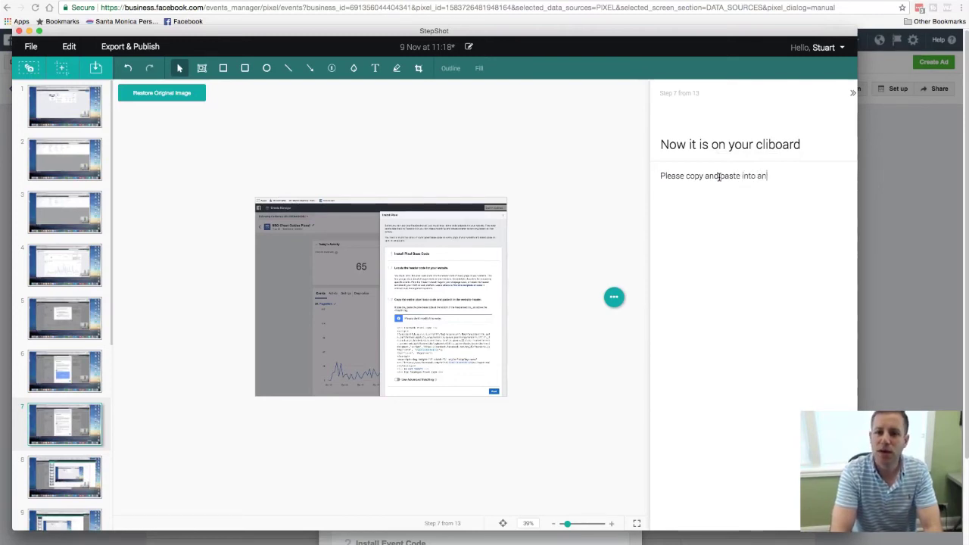
{"action": "type", "text": " email so we have the pixel"}
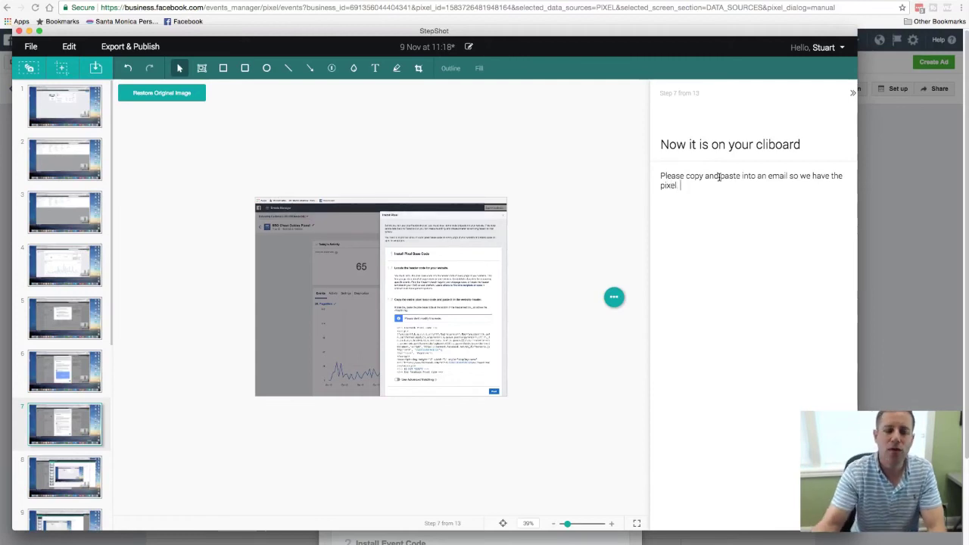
{"action": "left_click", "coordinate": [81, 468]}
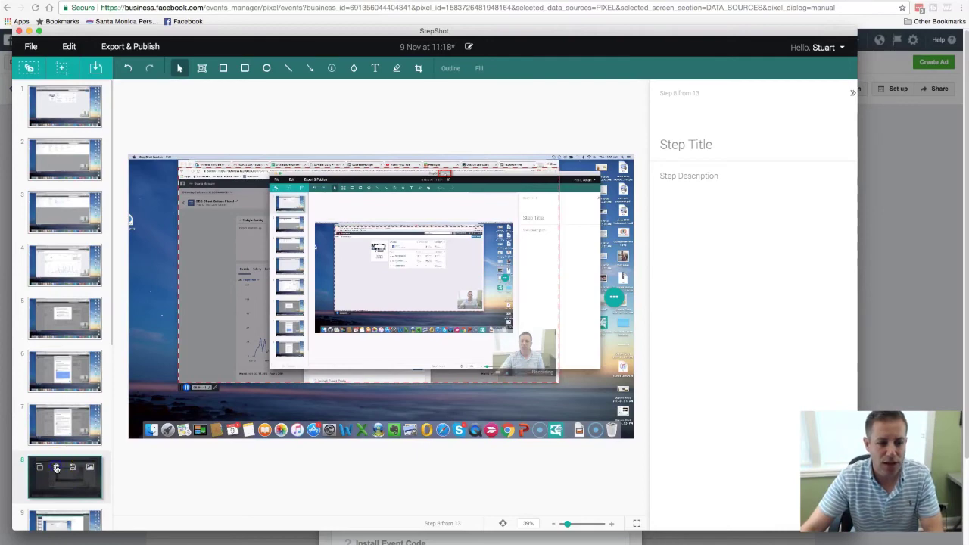
Delete all leftover captures after step 7 so the guide has exactly 7 steps
{"action": "left_click", "coordinate": [56, 468]}
{"action": "left_click", "coordinate": [55, 468]}
{"action": "left_click", "coordinate": [55, 468]}
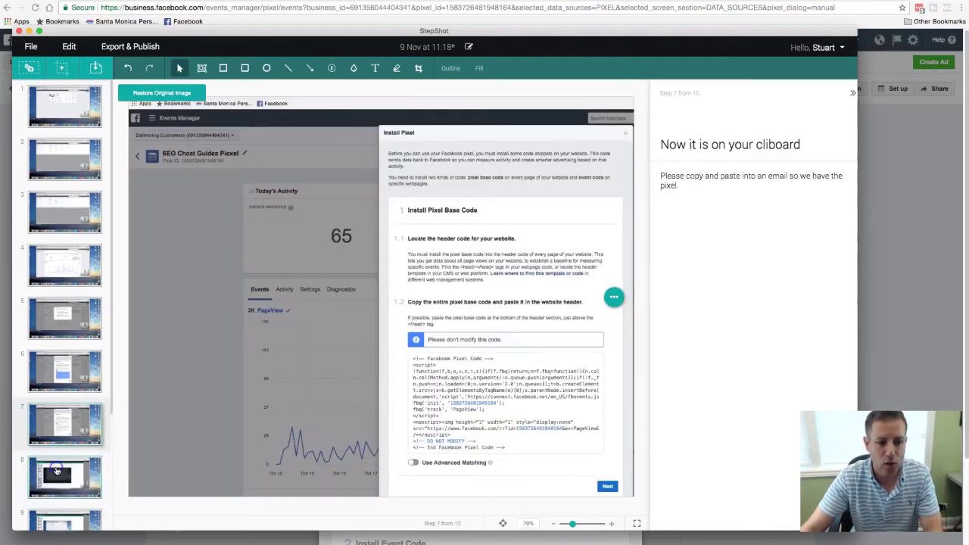
{"action": "left_click", "coordinate": [56, 468]}
{"action": "left_click", "coordinate": [55, 468]}
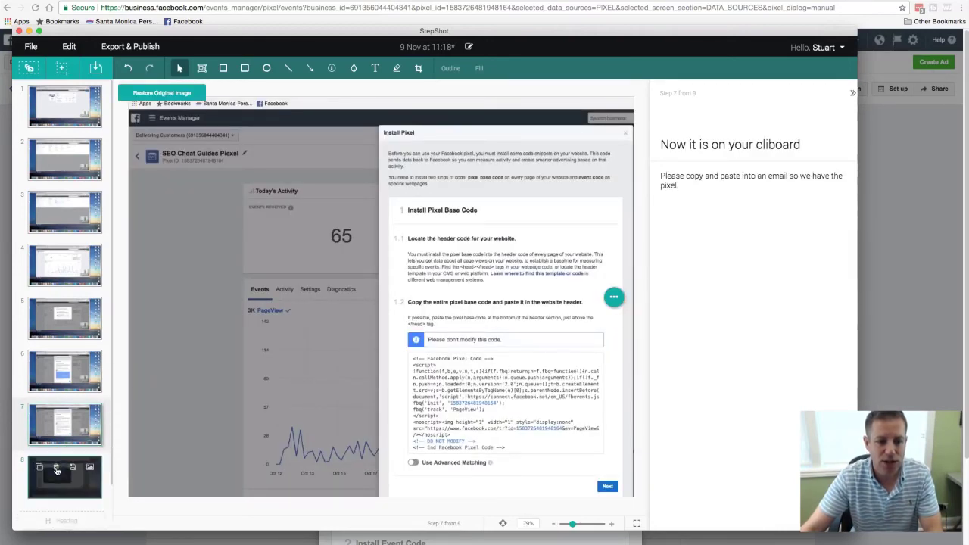
{"action": "left_click", "coordinate": [55, 468]}
{"action": "left_click", "coordinate": [181, 468]}
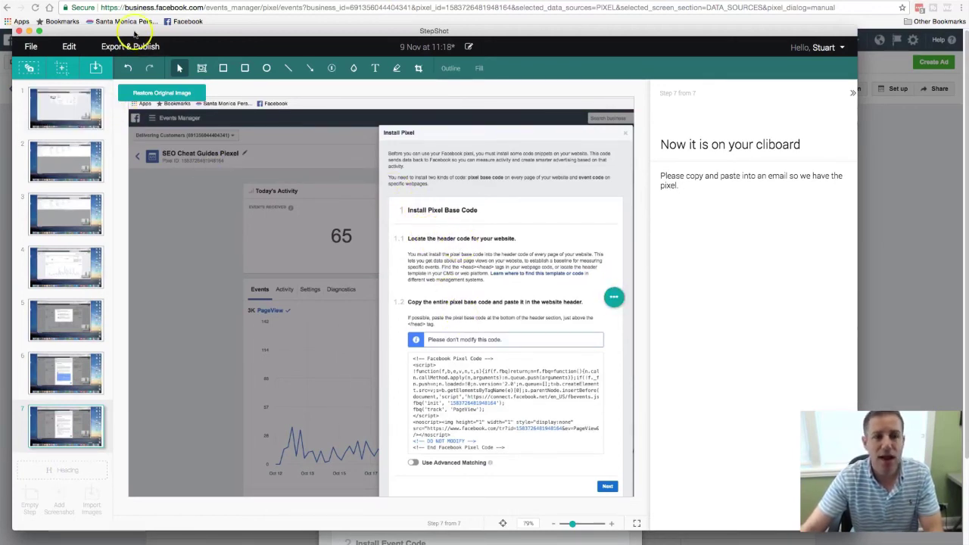
Start a PDF export with the guide title 'Facebook Pixel' and continue to template selection
{"action": "left_click", "coordinate": [120, 51]}
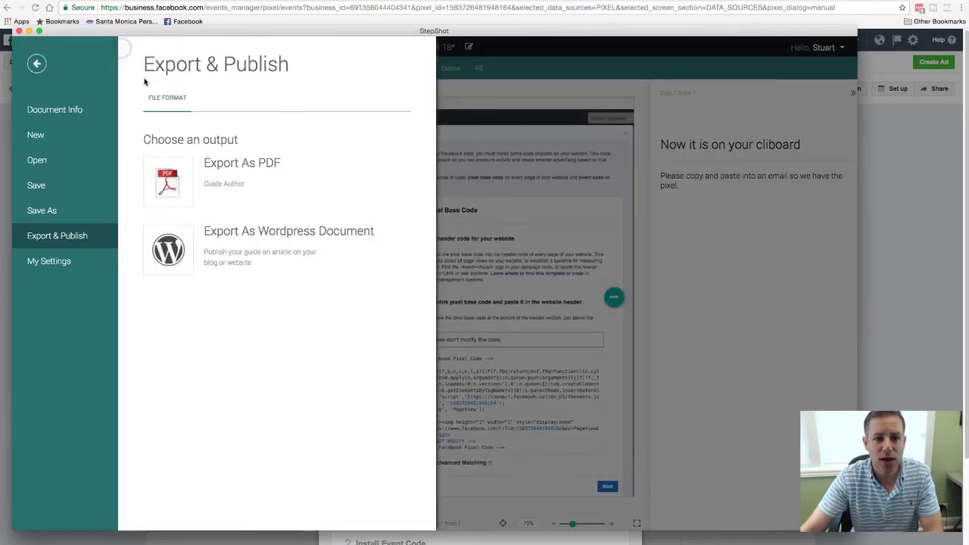
{"action": "left_click", "coordinate": [172, 180]}
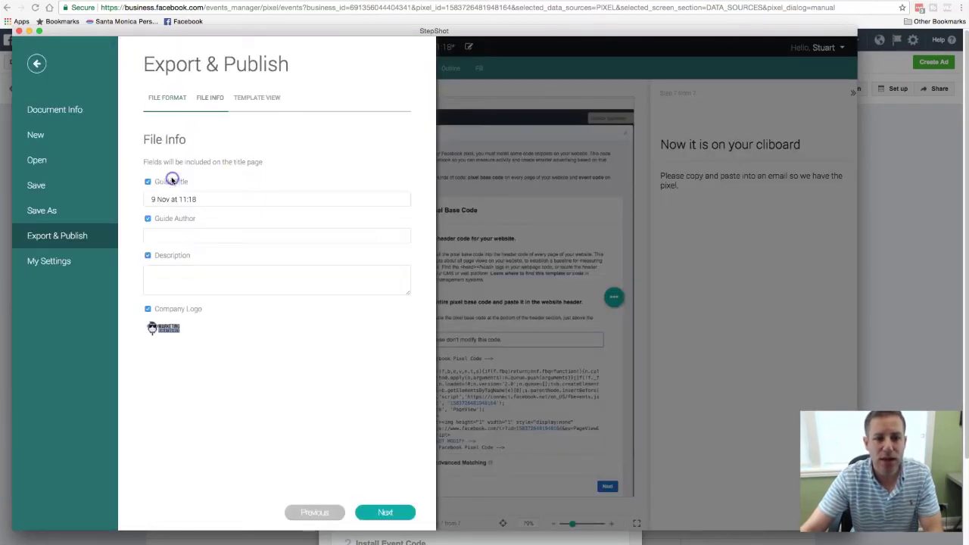
{"action": "triple_click", "coordinate": [216, 198]}
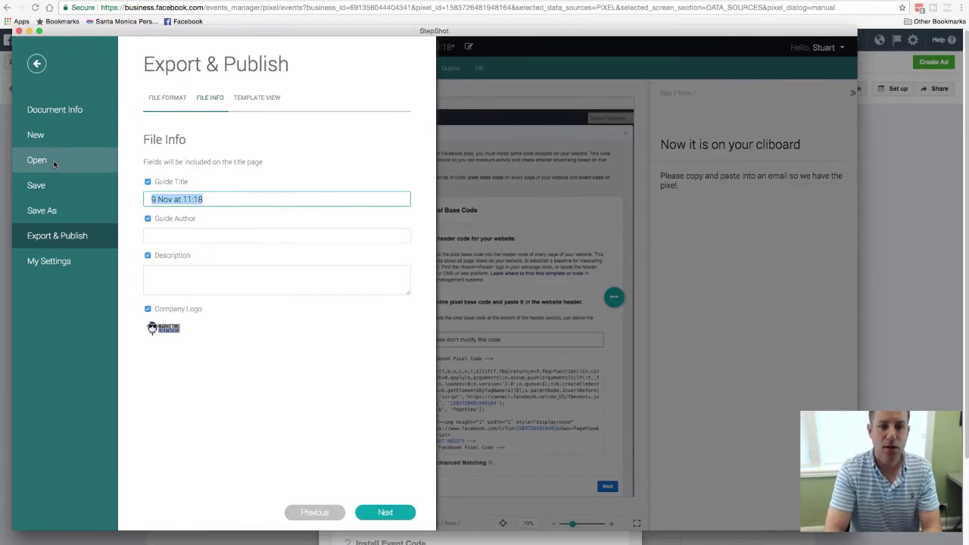
{"action": "type", "text": "Face"}
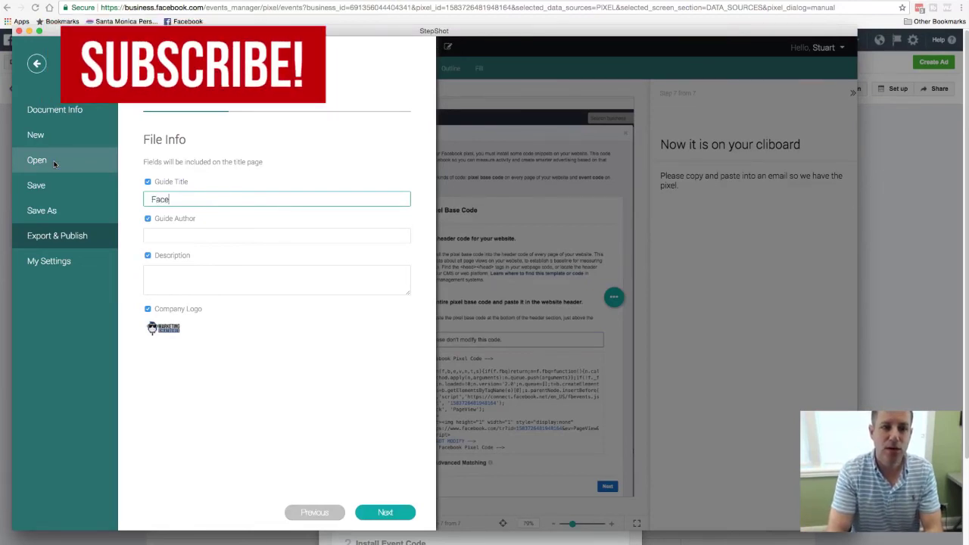
{"action": "type", "text": "book Pixel"}
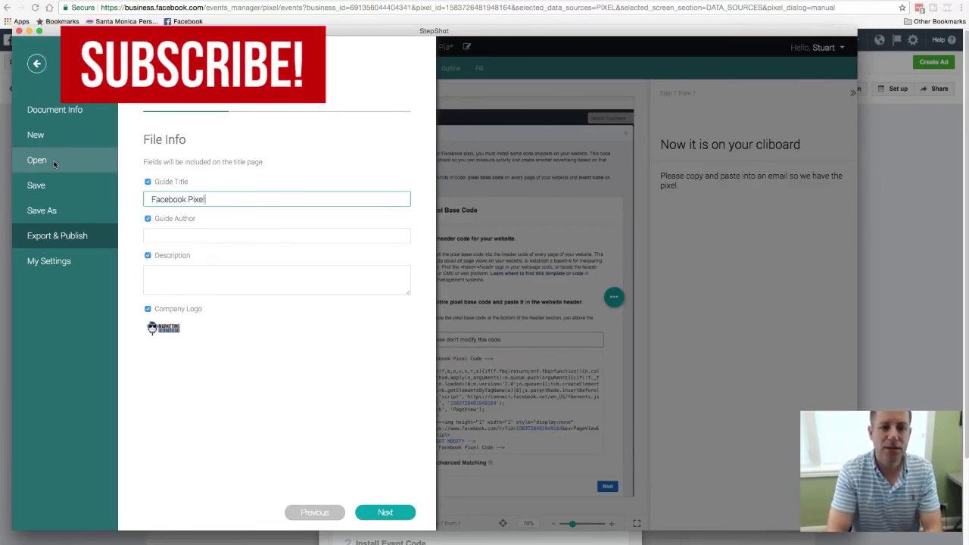
{"action": "left_click", "coordinate": [393, 514]}
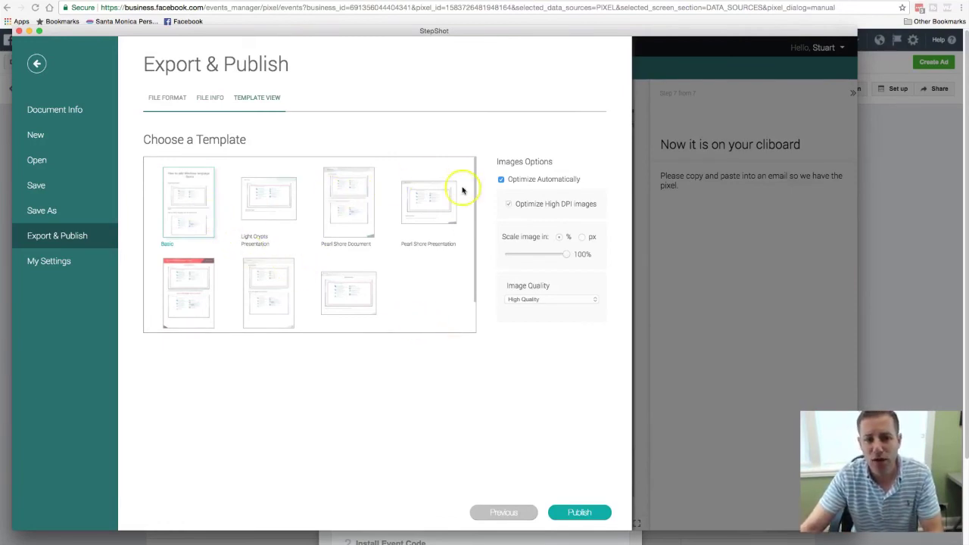
Publish the guide as Facebook Pixel.pdf in the Documents folder
{"action": "left_click", "coordinate": [580, 512]}
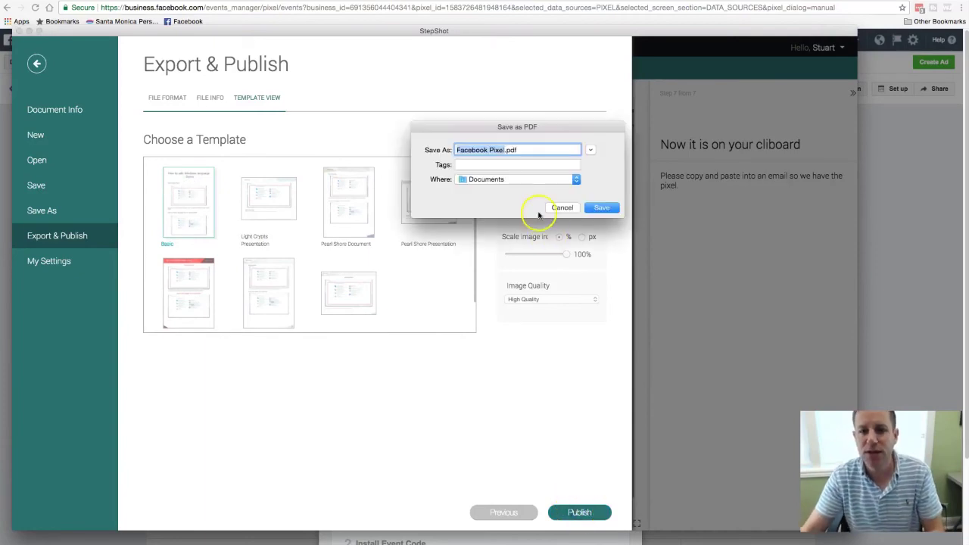
{"action": "left_click", "coordinate": [600, 209]}
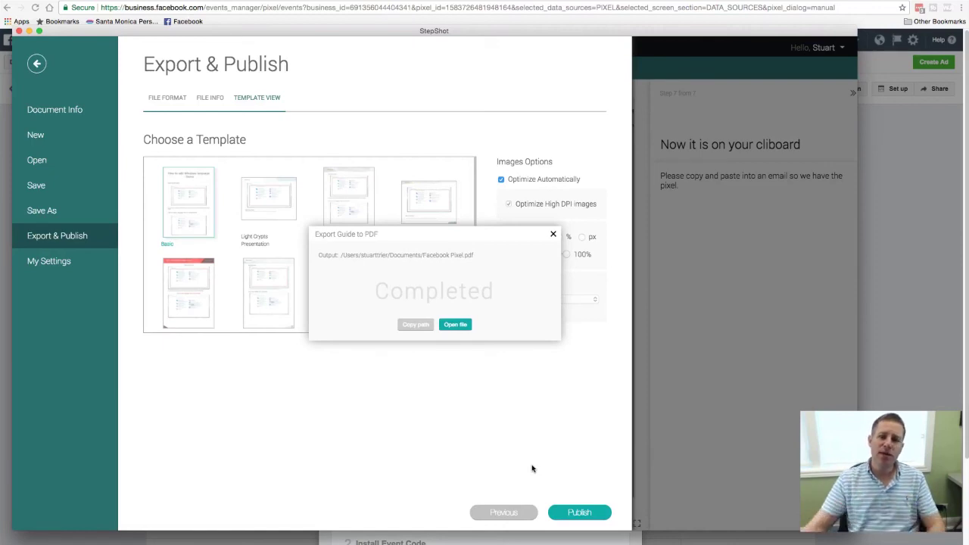
Open Facebook Pixel.pdf in Preview, centre and widen the window, and scroll through its pages
{"action": "left_click", "coordinate": [456, 325]}
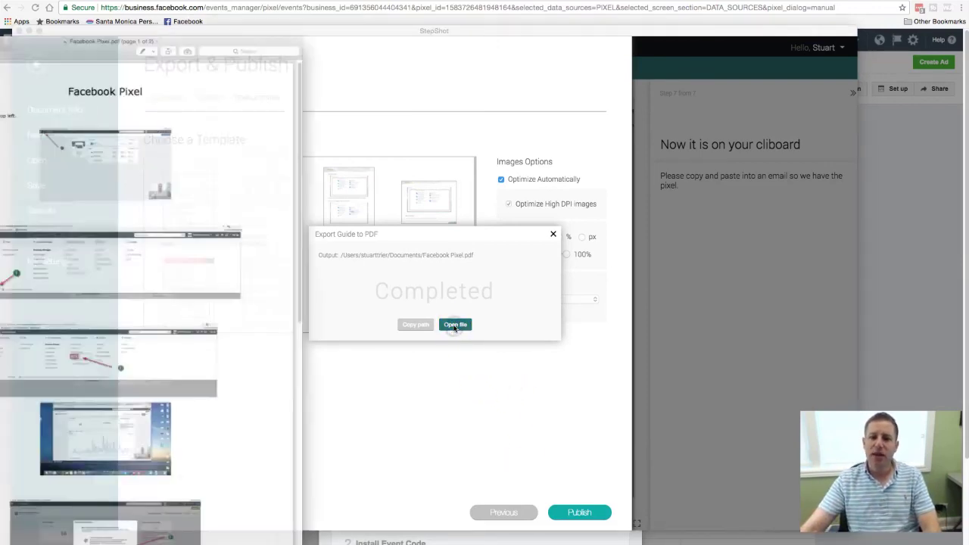
{"action": "left_click_drag", "start_coordinate": [1, 2], "coordinate": [335, 22]}
{"action": "left_click_drag", "start_coordinate": [220, 39], "coordinate": [47, 42]}
{"action": "scroll", "coordinate": [364, 227], "scroll_direction": "up", "scroll_amount": 5}
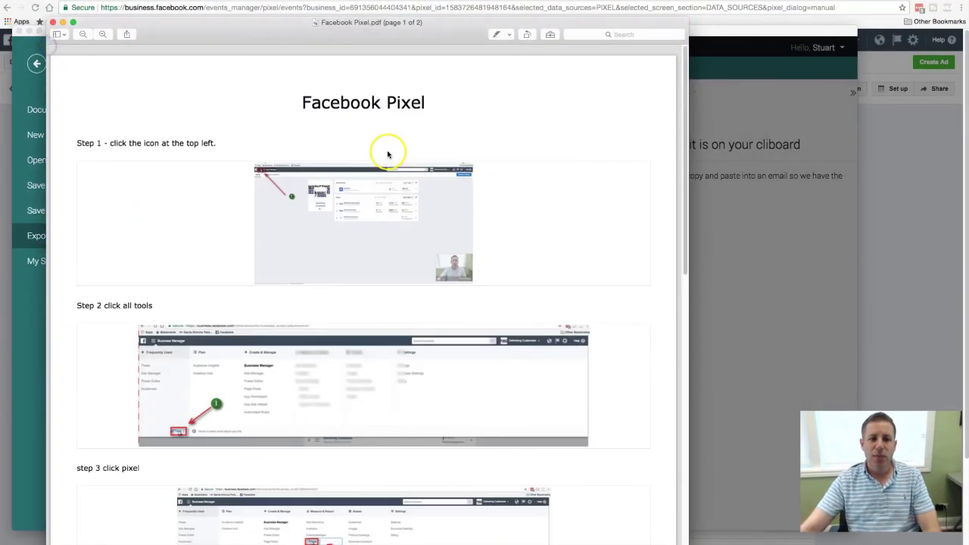
{"action": "scroll", "coordinate": [296, 261], "scroll_direction": "down", "scroll_amount": 2}
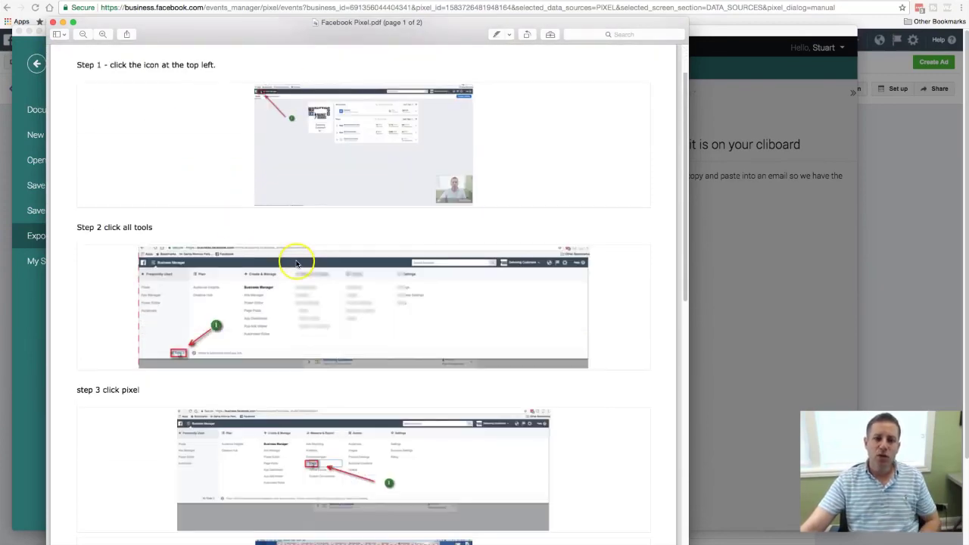
{"action": "scroll", "coordinate": [303, 269], "scroll_direction": "down", "scroll_amount": 6}
{"action": "scroll", "coordinate": [309, 275], "scroll_direction": "down", "scroll_amount": 10}
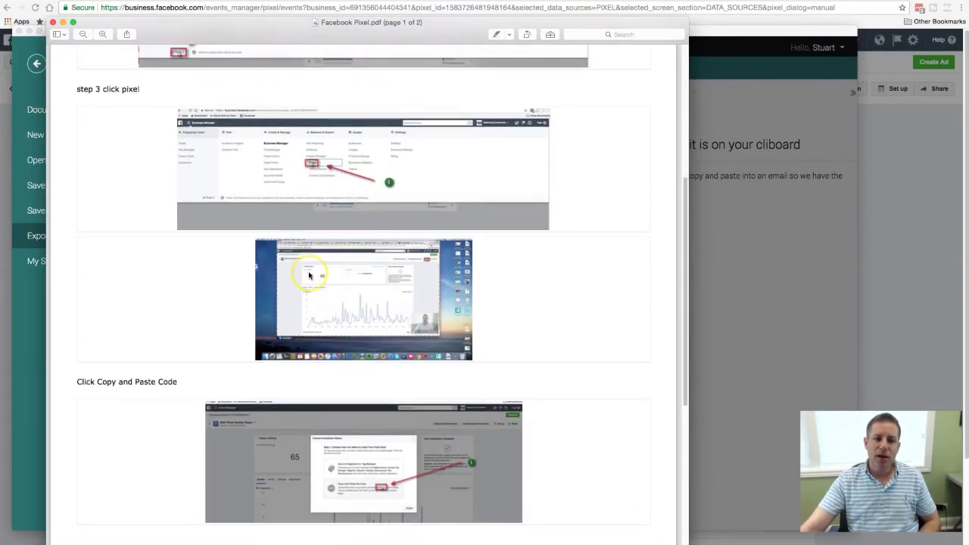
{"action": "scroll", "coordinate": [309, 275], "scroll_direction": "down", "scroll_amount": 8}
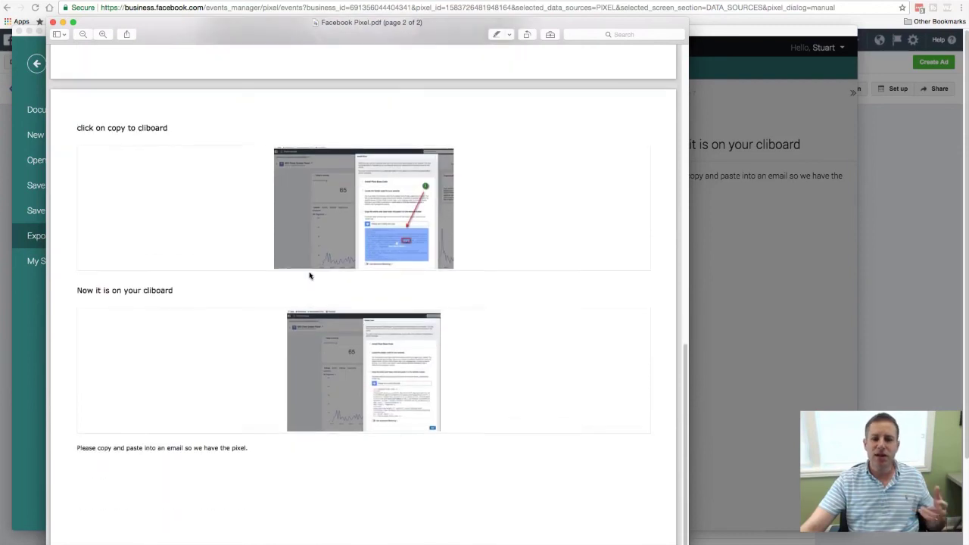
{"action": "scroll", "coordinate": [311, 275], "scroll_direction": "up", "scroll_amount": 20}
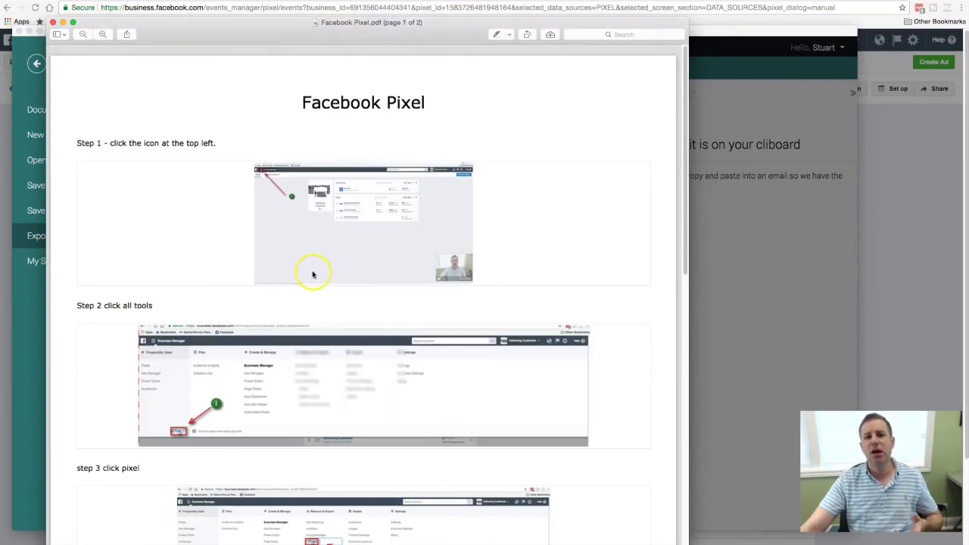